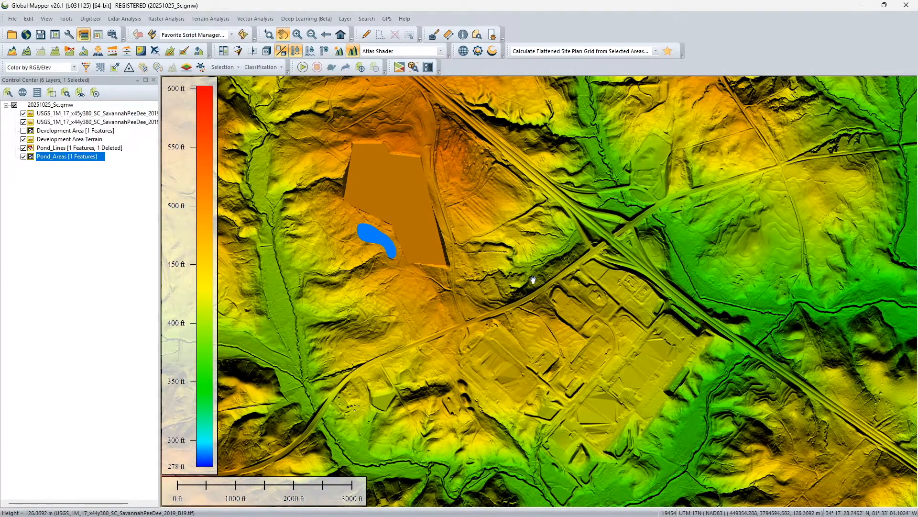
# Change the pond area's fill pattern to No Fill so only its solid border is drawn
pyautogui.scroll(3, 365, 228)
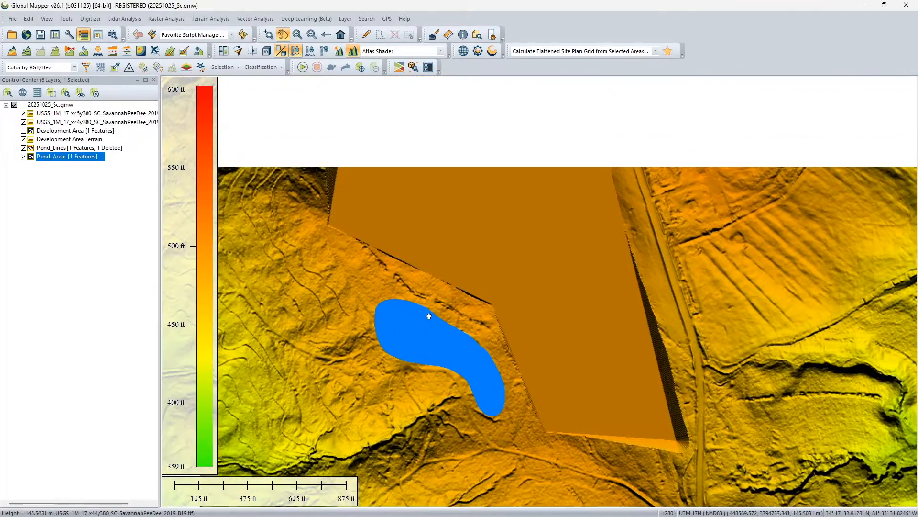
pyautogui.scroll(-1, 428, 315)
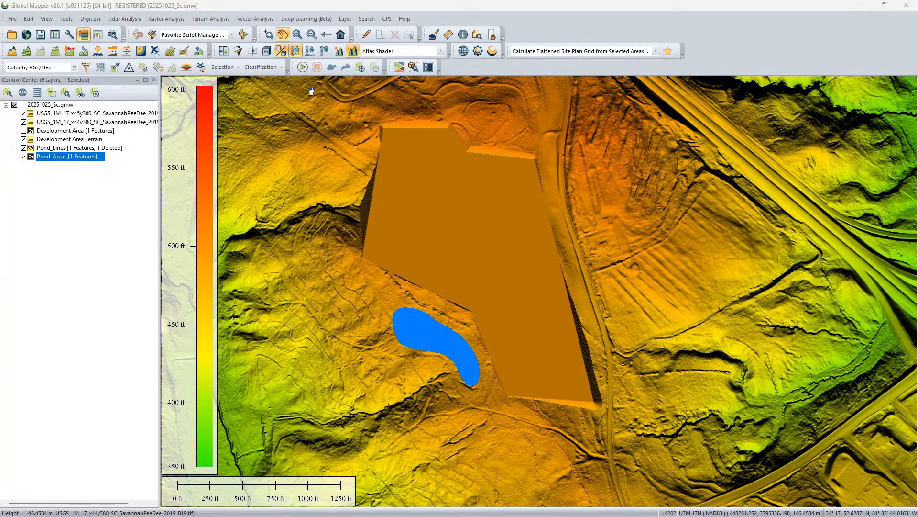
pyautogui.click(365, 35)
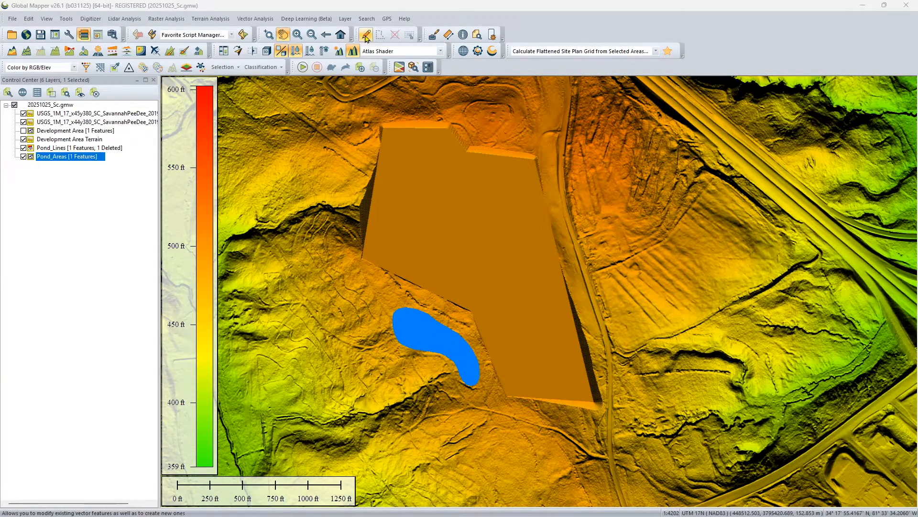
pyautogui.doubleClick(440, 337)
pyautogui.click(408, 252)
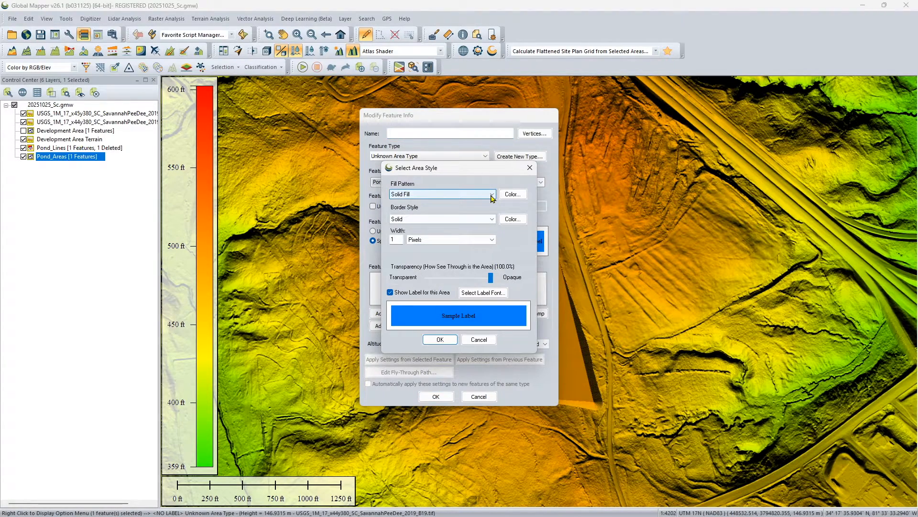
pyautogui.click(492, 195)
pyautogui.click(438, 208)
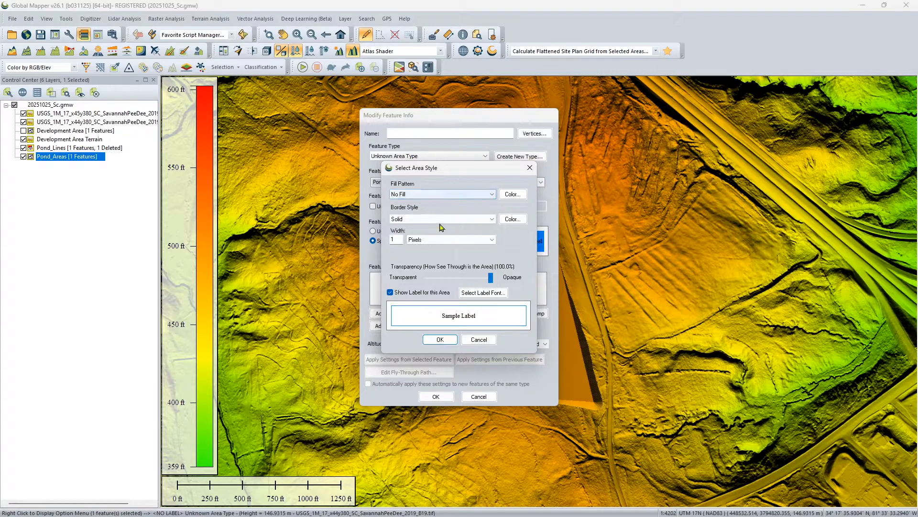
pyautogui.click(446, 340)
pyautogui.click(436, 396)
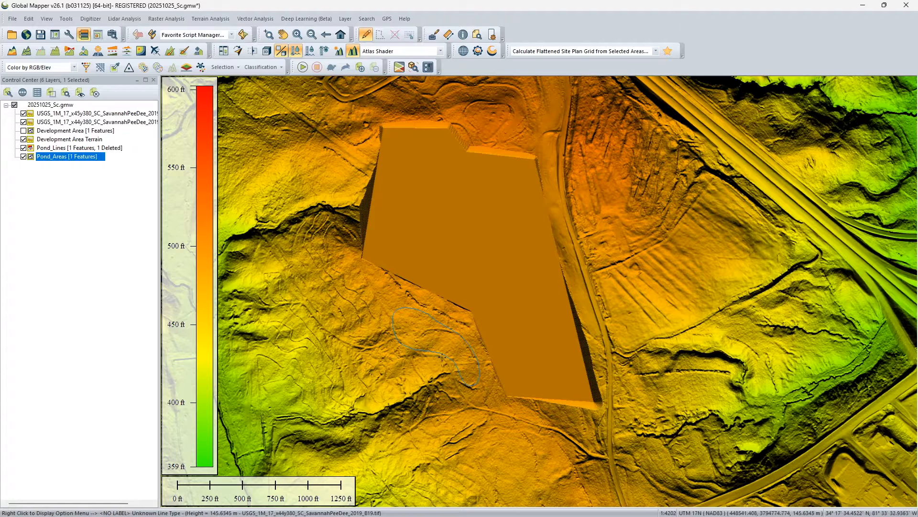
# Hide the Pond_Lines layer and select the Pond_Areas layer
pyautogui.click(450, 329)
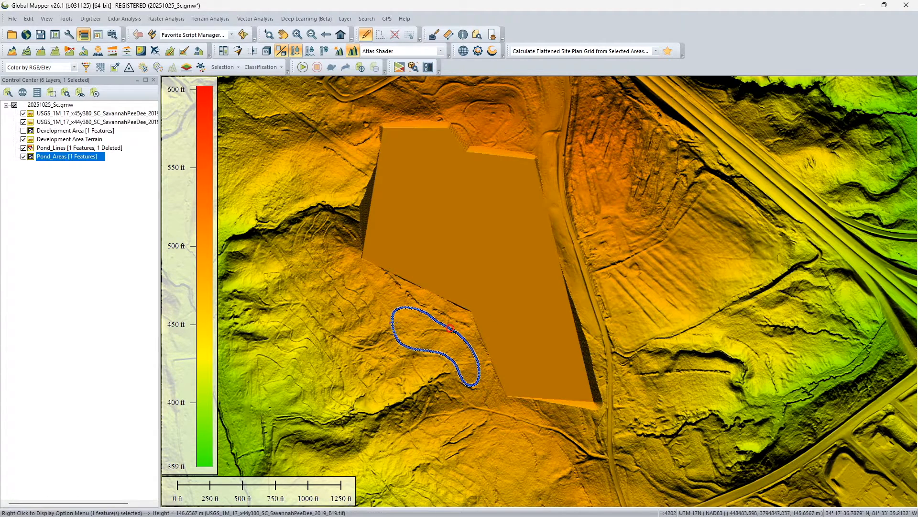
pyautogui.click(23, 149)
pyautogui.click(57, 156)
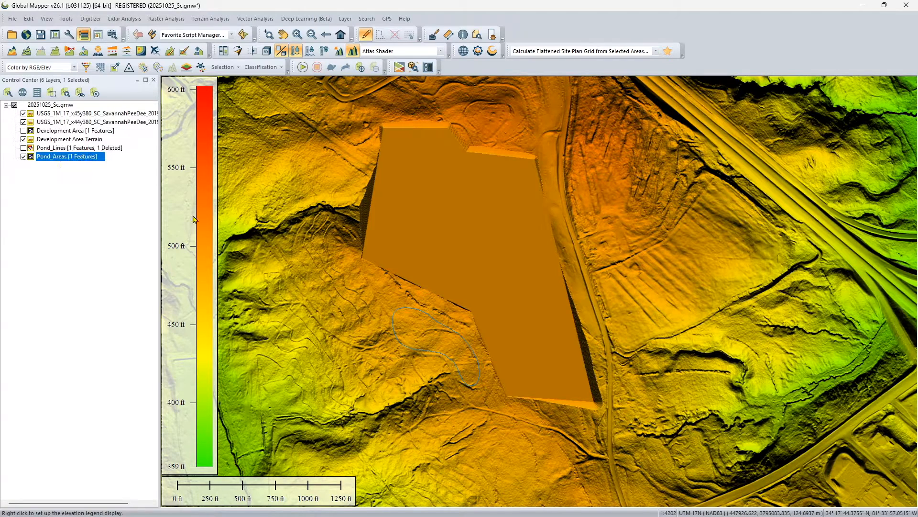
pyautogui.click(437, 334)
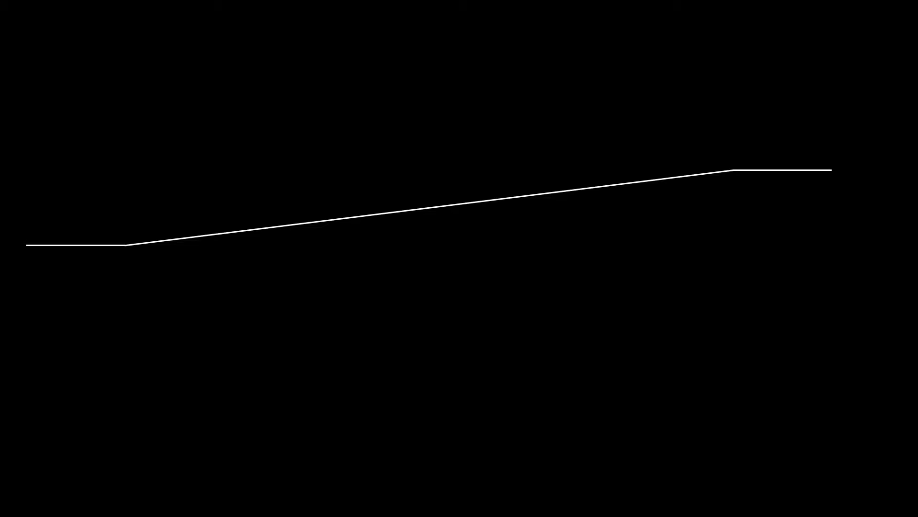
pyautogui.click(669, 326)
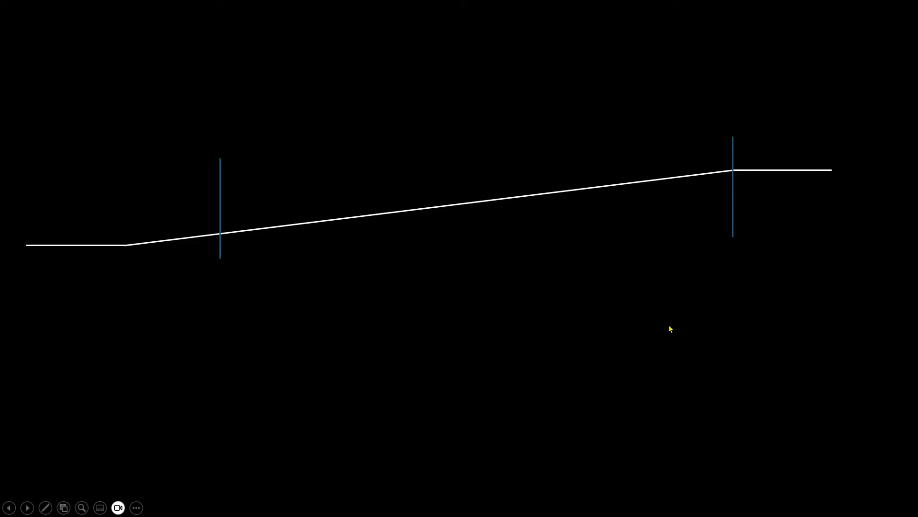
pyautogui.press('Right')
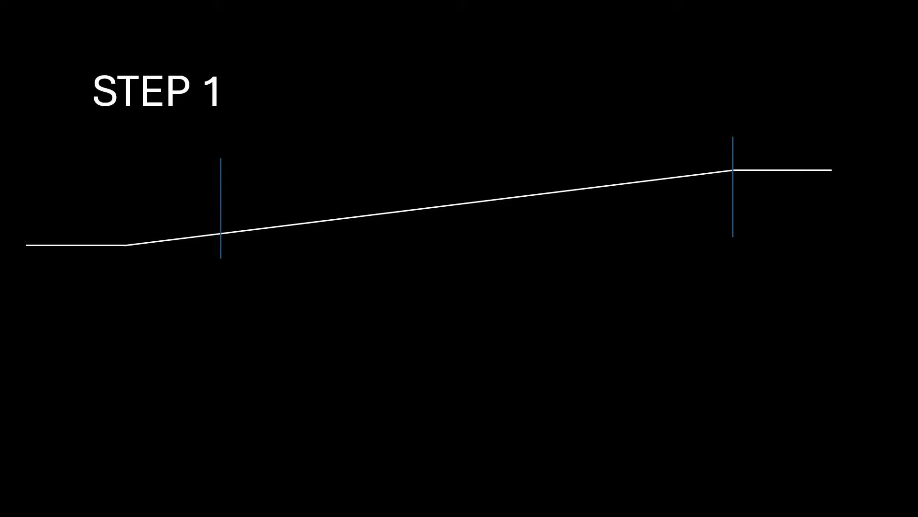
pyautogui.press('Right')
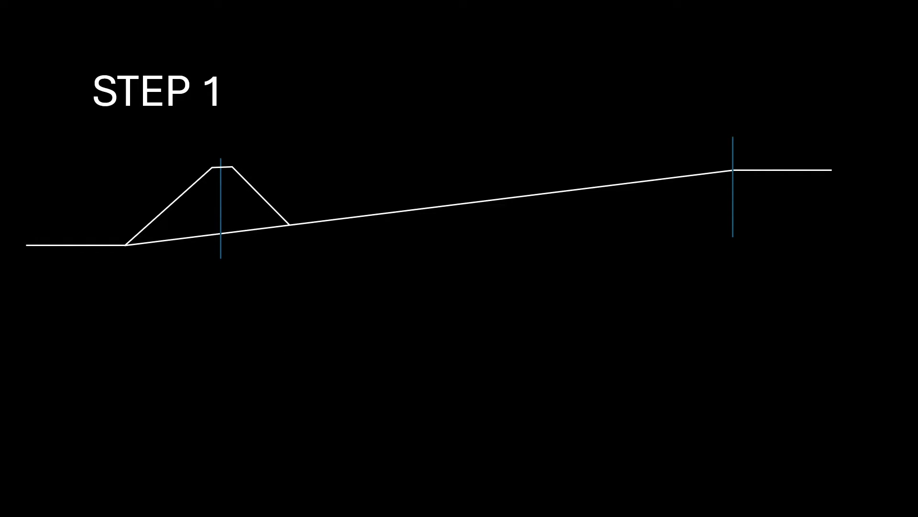
pyautogui.press('Right')
pyautogui.press('Right')
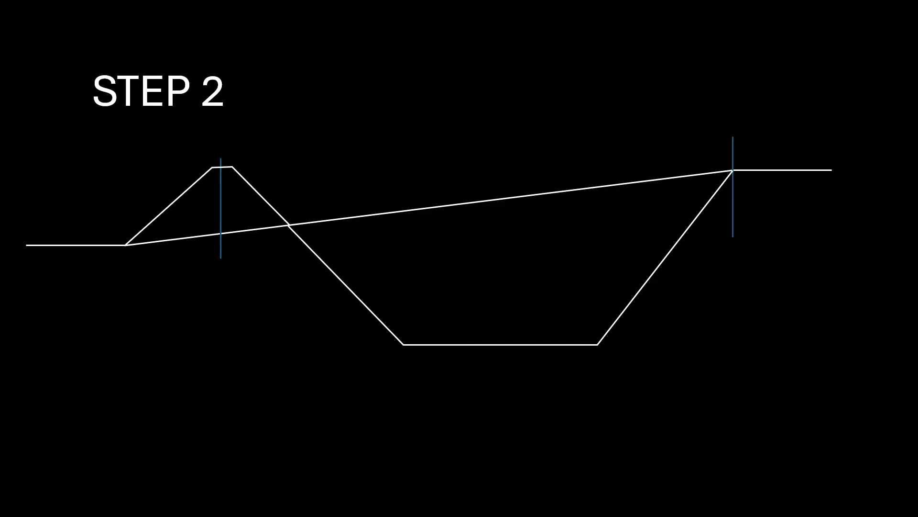
pyautogui.press('Right')
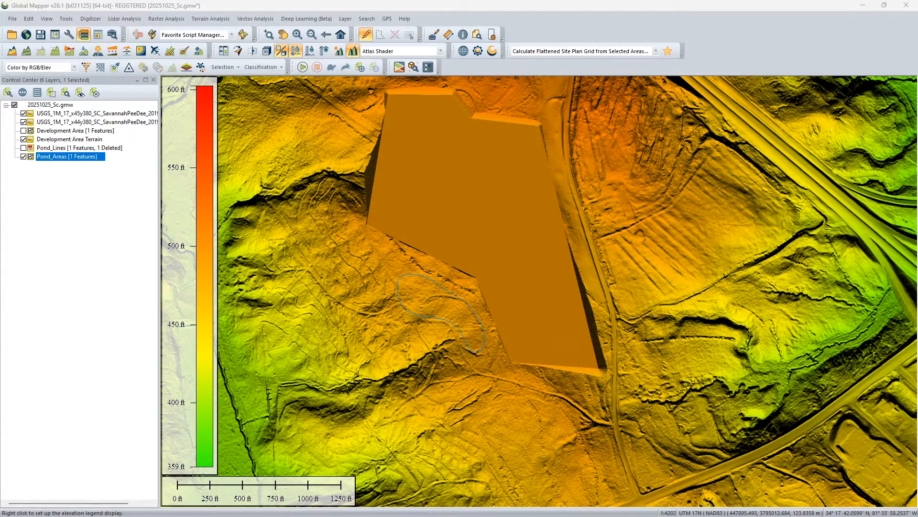
# Save the workspace and view a terrain path profile about 1237 ft long running lengthwise through the pond from northwest to southeast
pyautogui.hotkey('ctrl', 's')
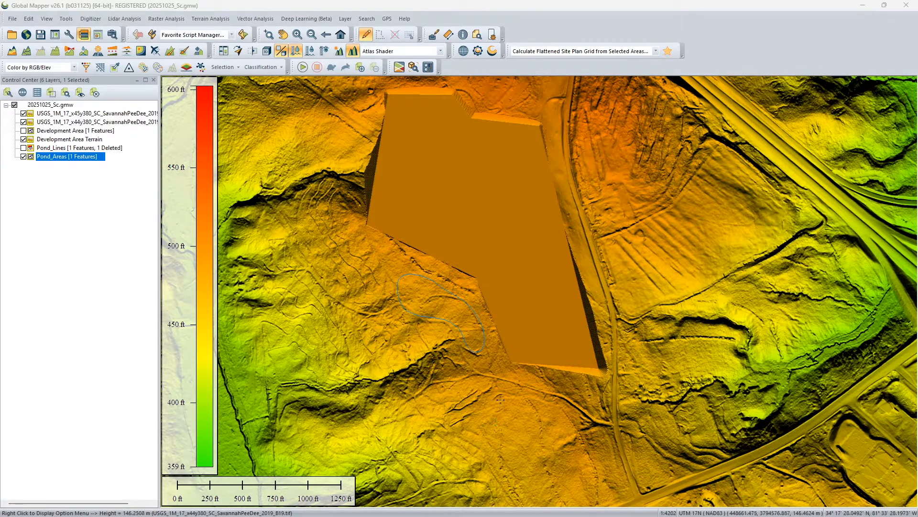
pyautogui.click(55, 51)
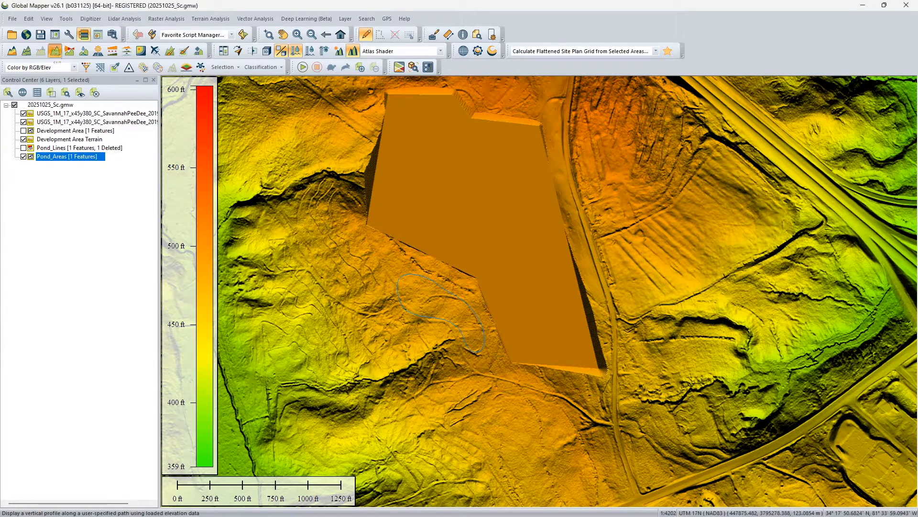
pyautogui.click(390, 267)
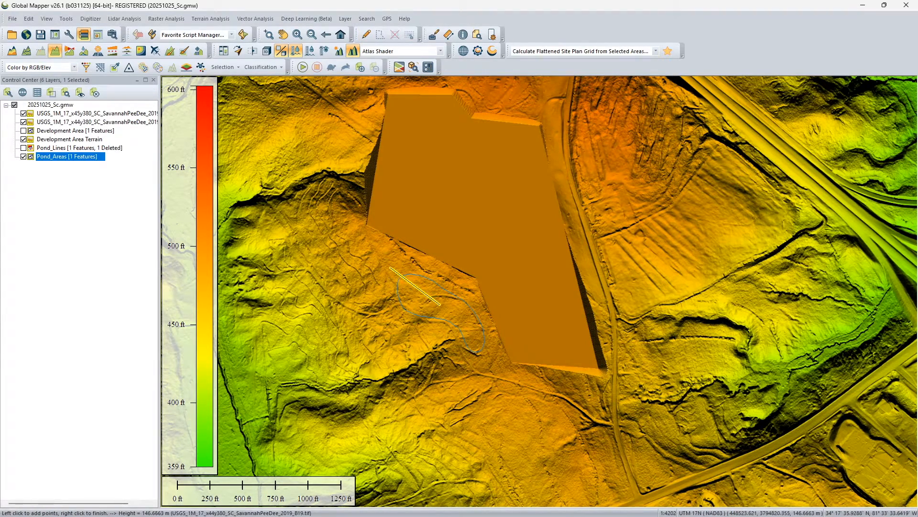
pyautogui.rightClick(515, 373)
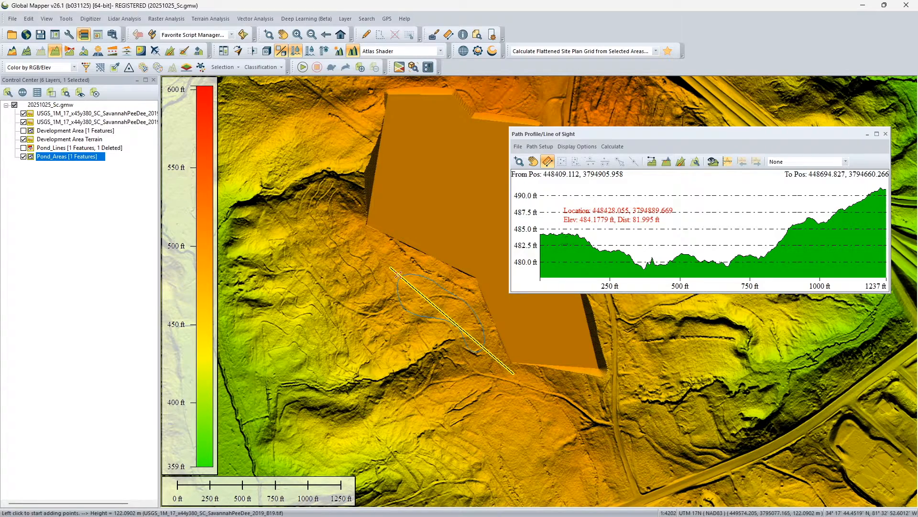
pyautogui.click(885, 134)
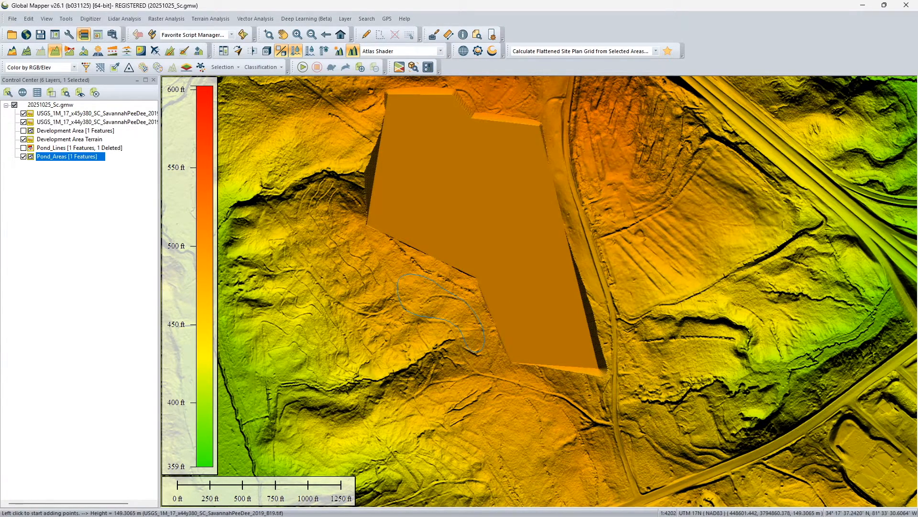
# Profile the terrain about 1097 ft from the development pad through the pond to the southwest drainage, and measure the slope along it
pyautogui.click(474, 287)
pyautogui.click(457, 332)
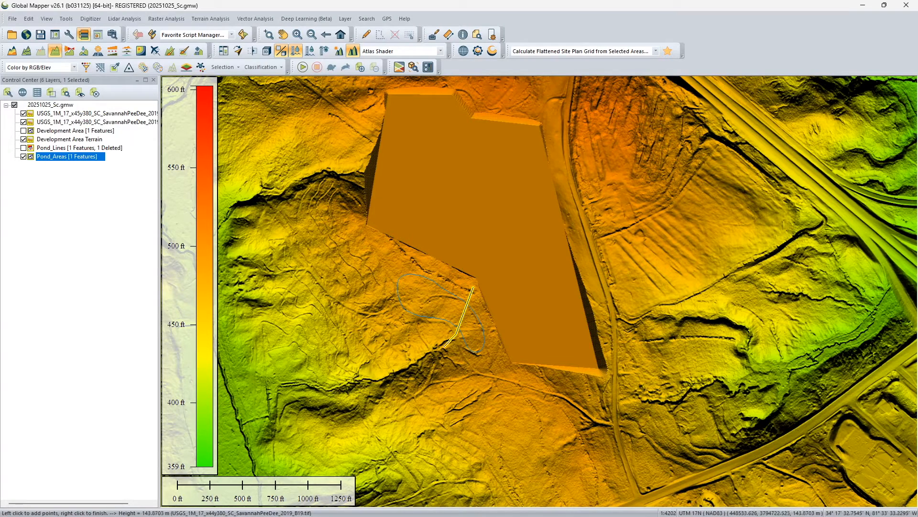
pyautogui.rightClick(376, 383)
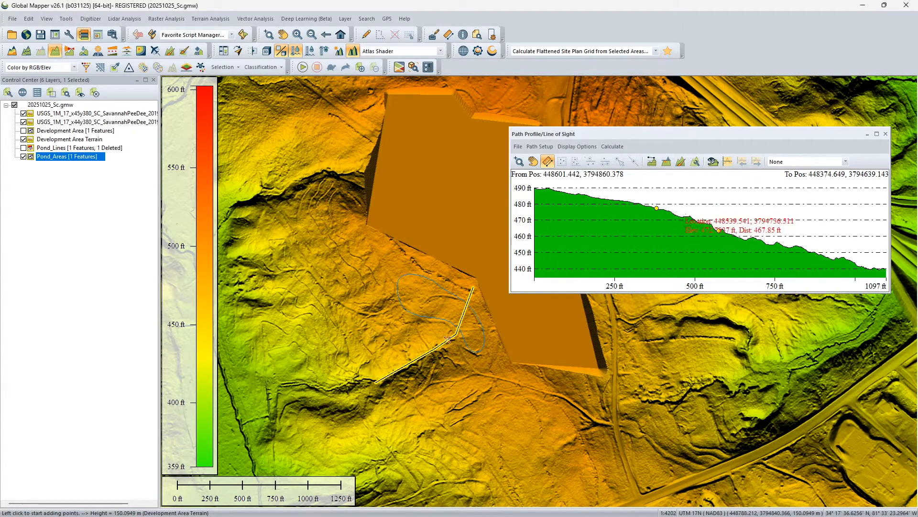
pyautogui.moveTo(598, 200); pyautogui.dragTo(859, 269)
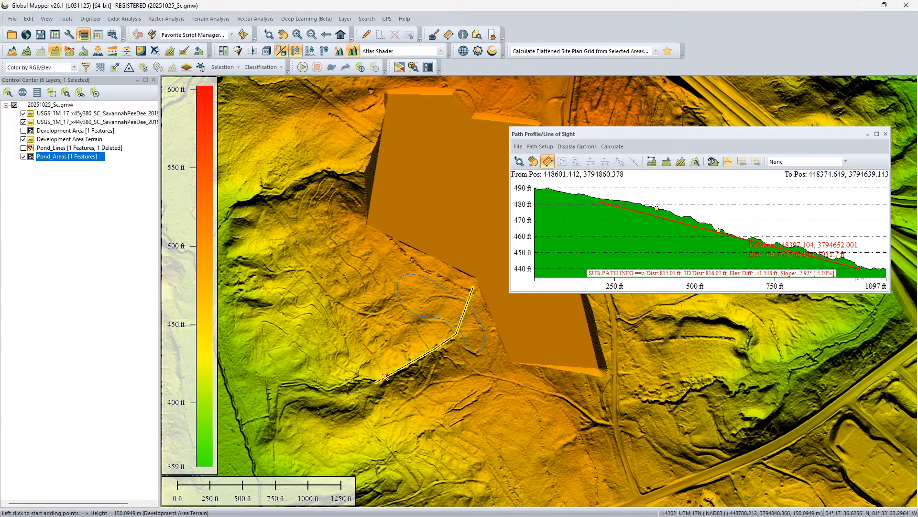
pyautogui.moveTo(859, 271); pyautogui.dragTo(859, 271)
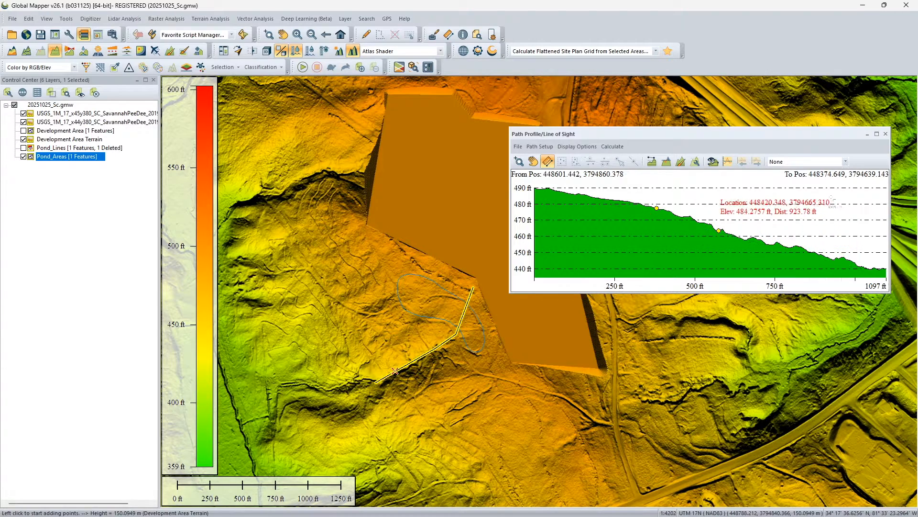
pyautogui.click(886, 134)
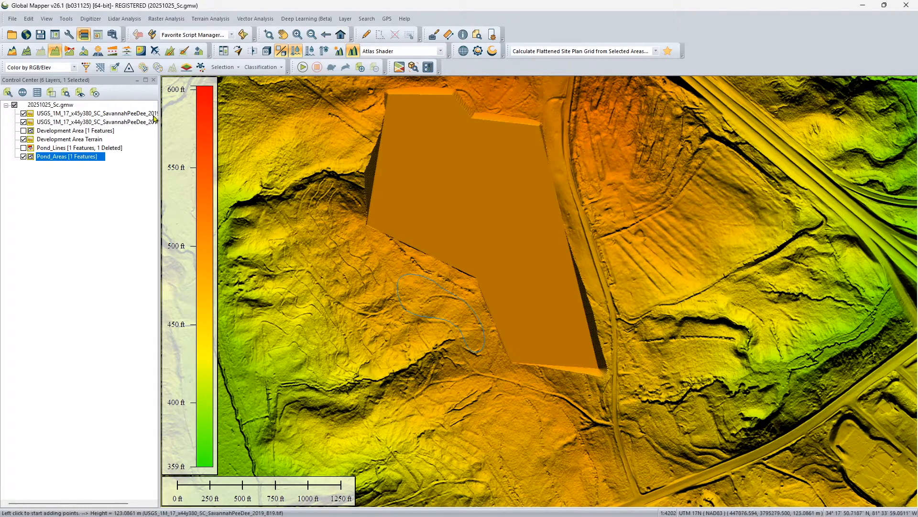
# Show the Pond_Lines layer instead of Pond_Areas and generate a path profile along the pond's perimeter line
pyautogui.click(23, 148)
pyautogui.click(23, 156)
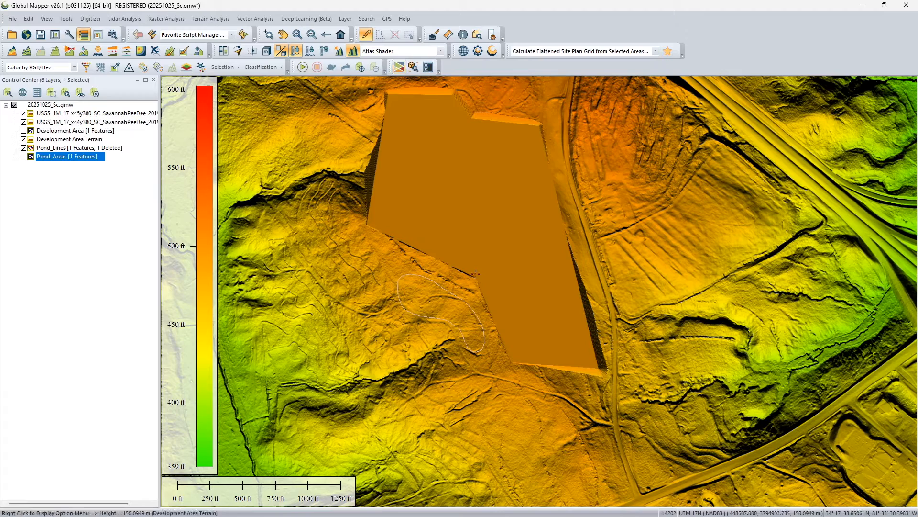
pyautogui.hotkey('alt', 'd')
pyautogui.click(456, 294)
pyautogui.rightClick(456, 294)
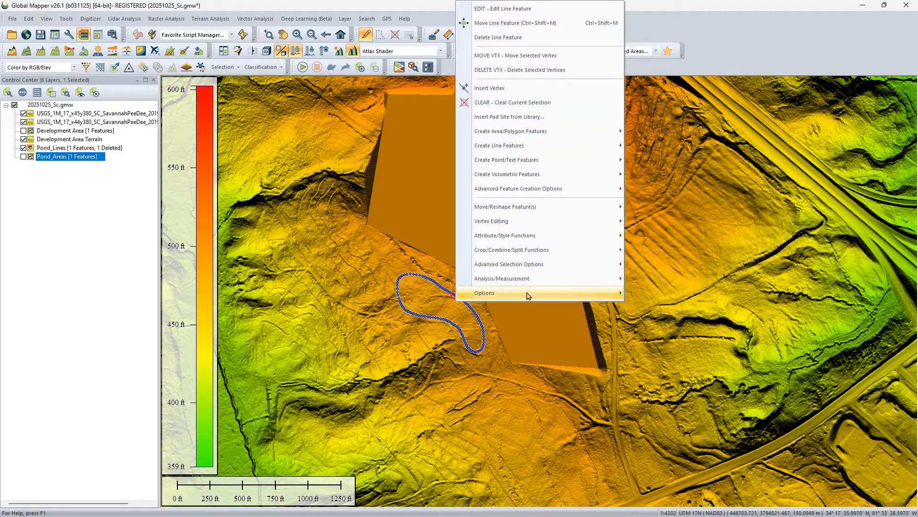
pyautogui.moveTo(529, 280)
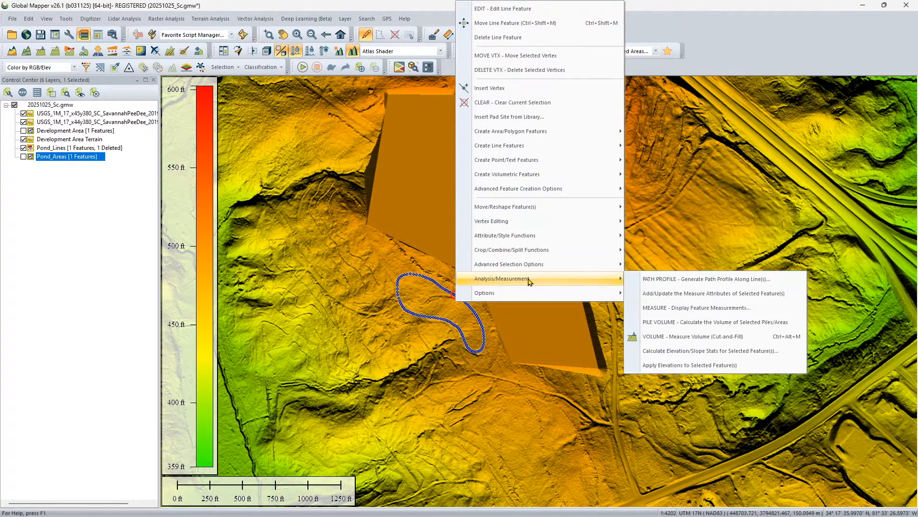
pyautogui.click(654, 281)
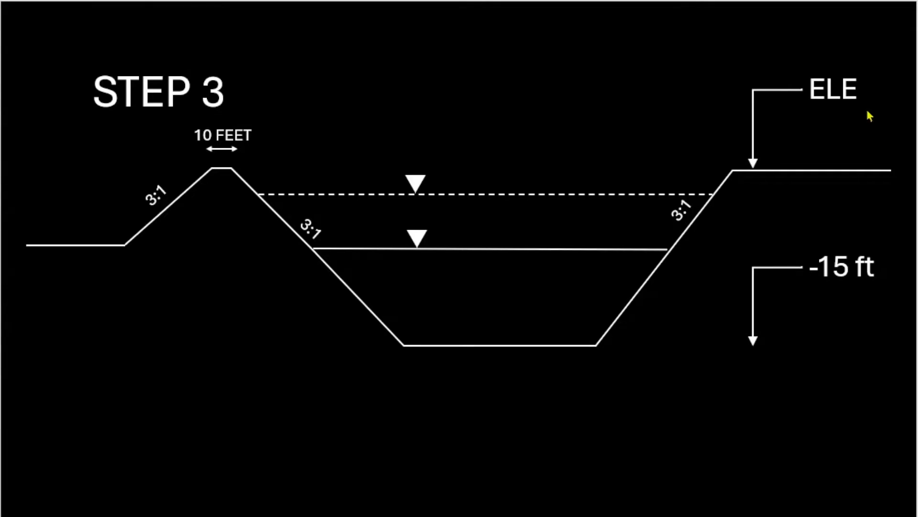
# On the Step 3 cross-section slide, set the top elevation label to 488 and the bottom label to 473ft, and close the pond's path profile
pyautogui.doubleClick(834, 90)
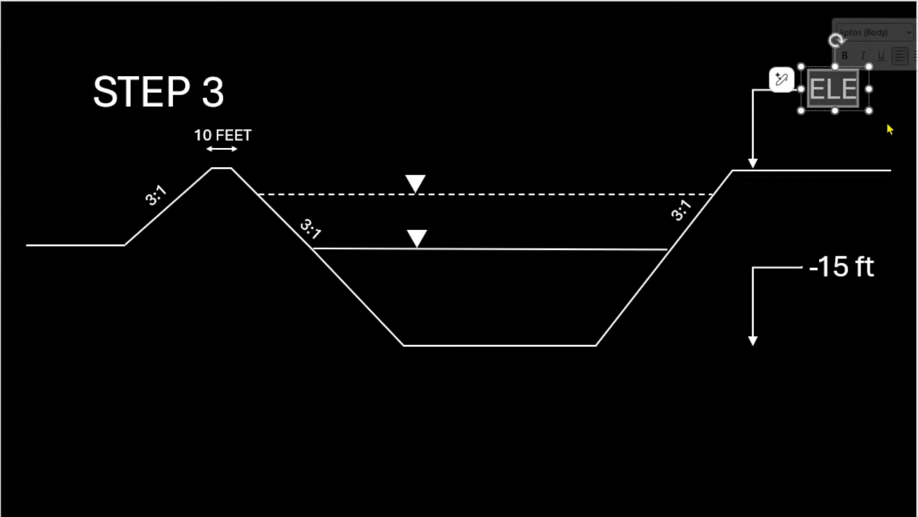
pyautogui.write('488')
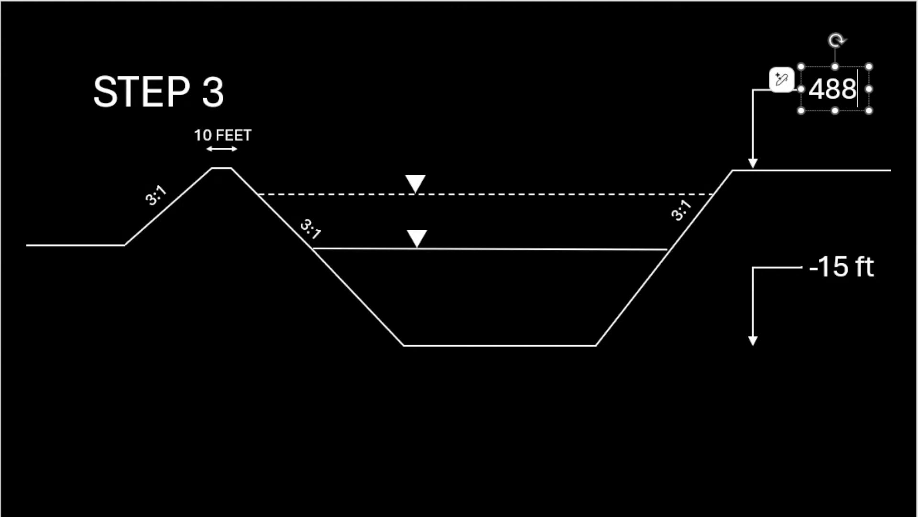
pyautogui.doubleClick(835, 266)
pyautogui.write('4')
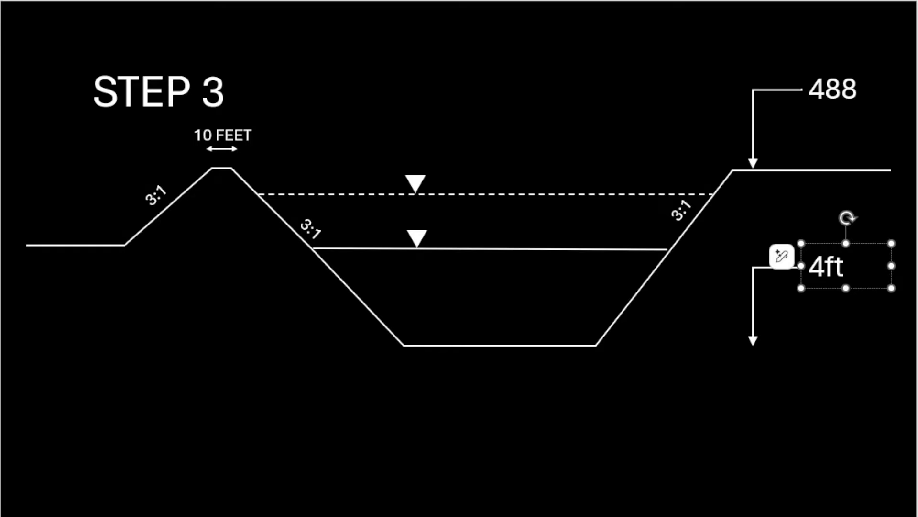
pyautogui.write('7')
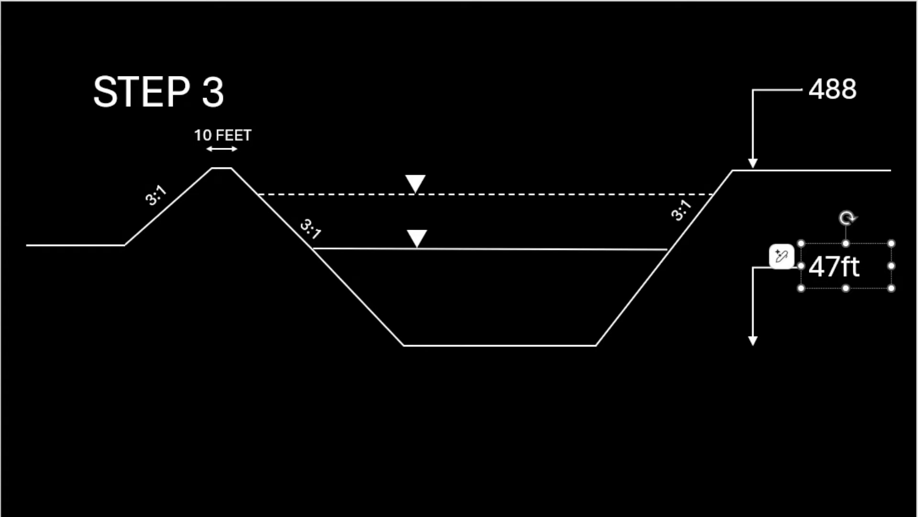
pyautogui.write('3')
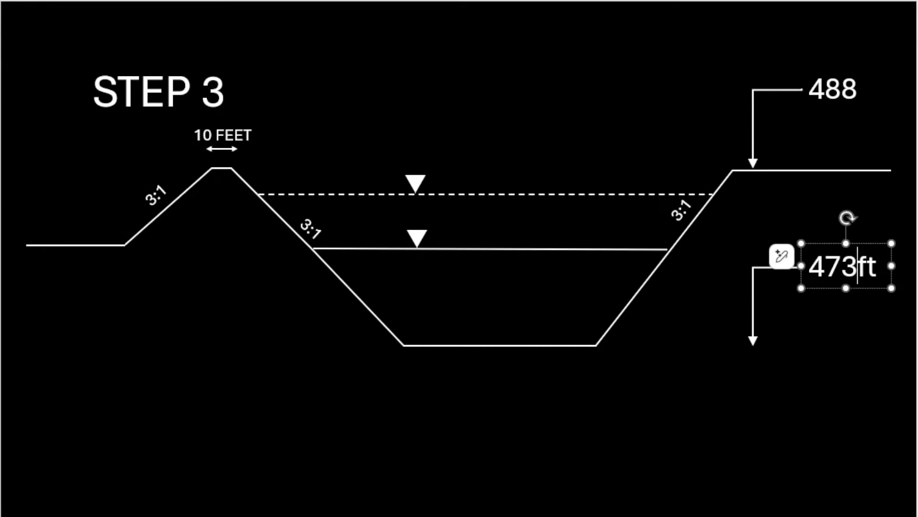
pyautogui.press('Escape')
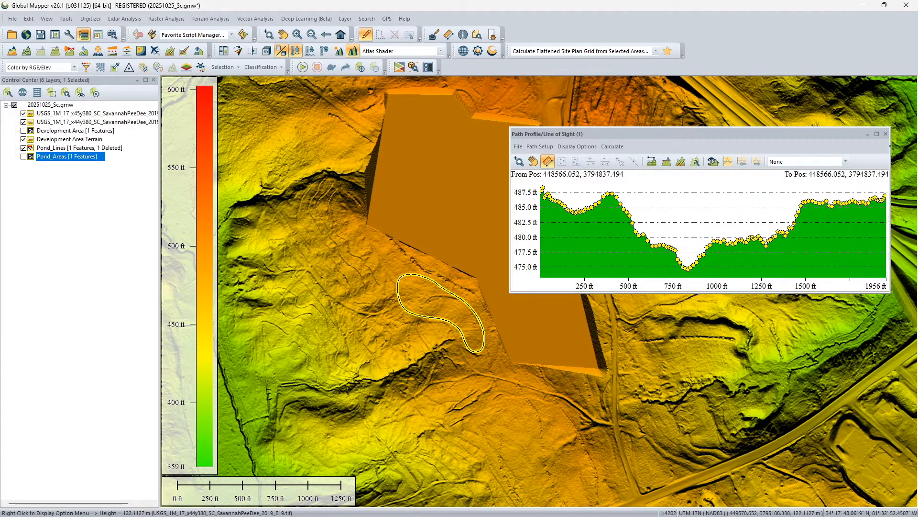
pyautogui.click(886, 134)
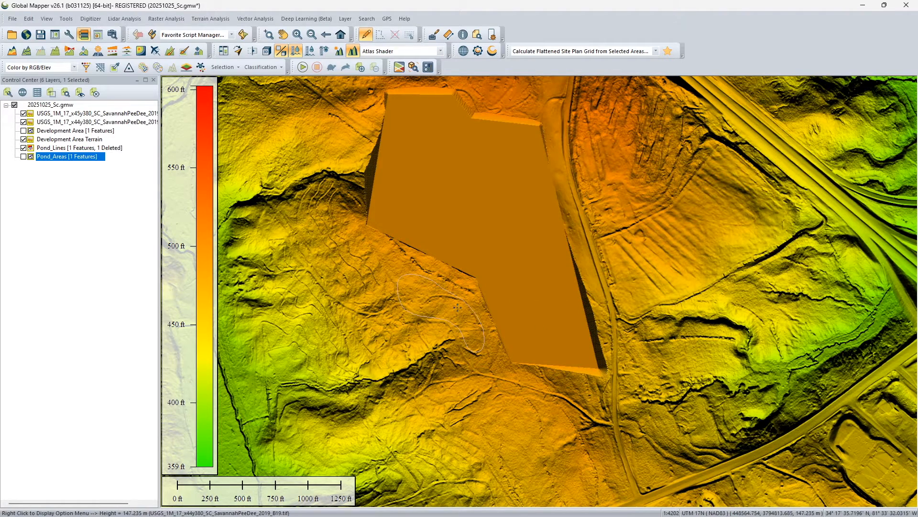
# Buffer the pond perimeter line by a fixed 5 feet on both sides into a new layer named Berm_Areas
pyautogui.click(439, 286)
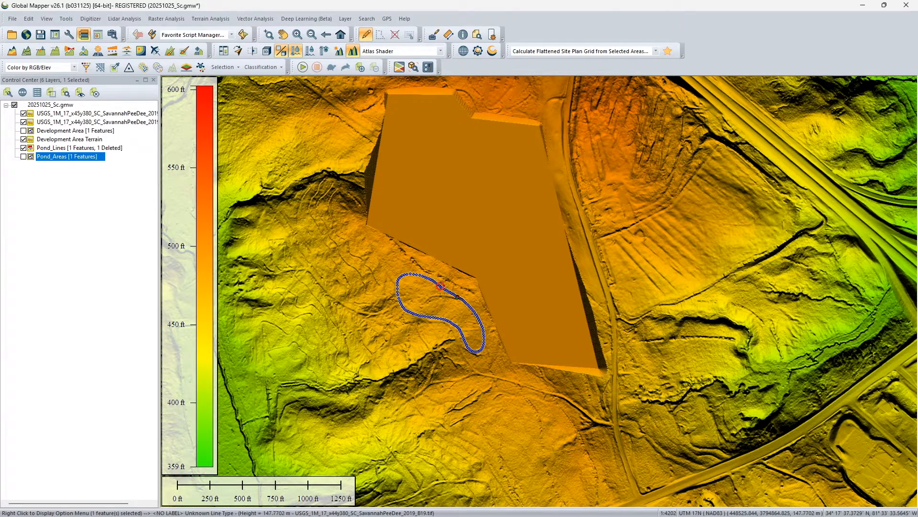
pyautogui.rightClick(439, 286)
pyautogui.moveTo(540, 211)
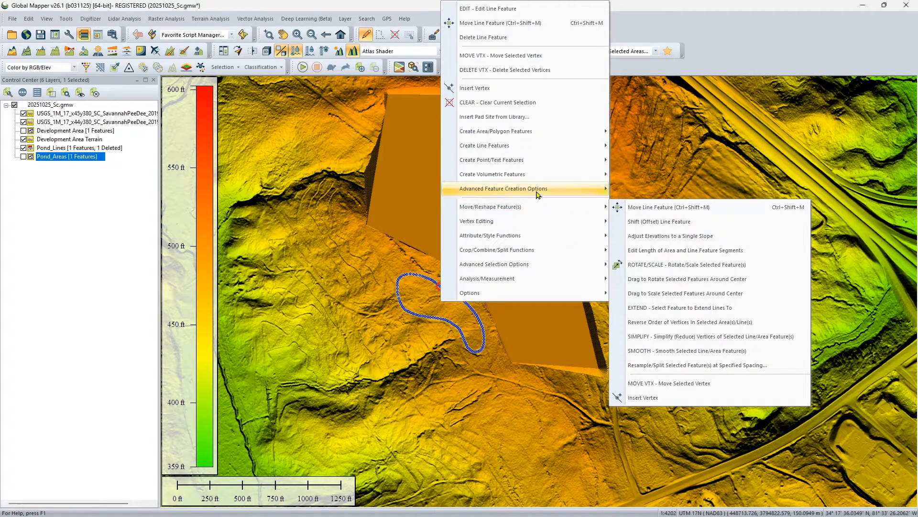
pyautogui.moveTo(541, 191)
pyautogui.click(640, 192)
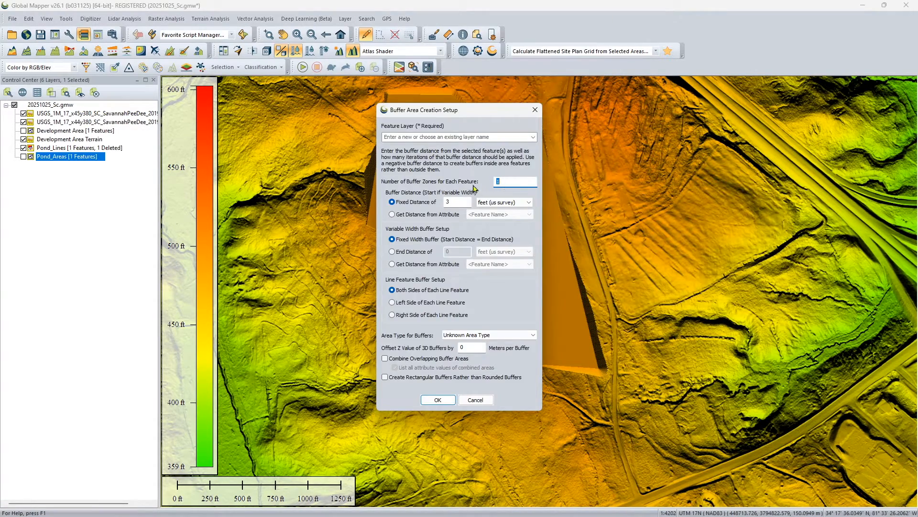
pyautogui.press('Tab')
pyautogui.click(417, 138)
pyautogui.write('Berm_Areas')
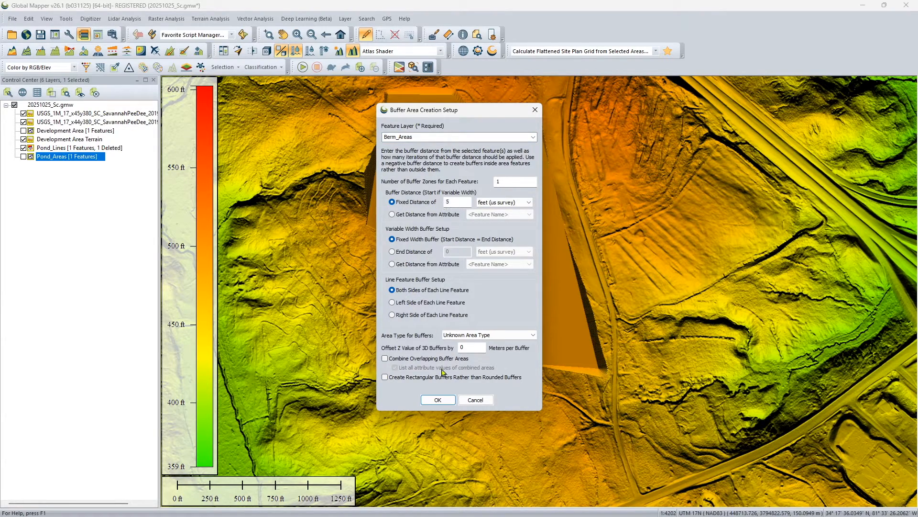
pyautogui.click(441, 404)
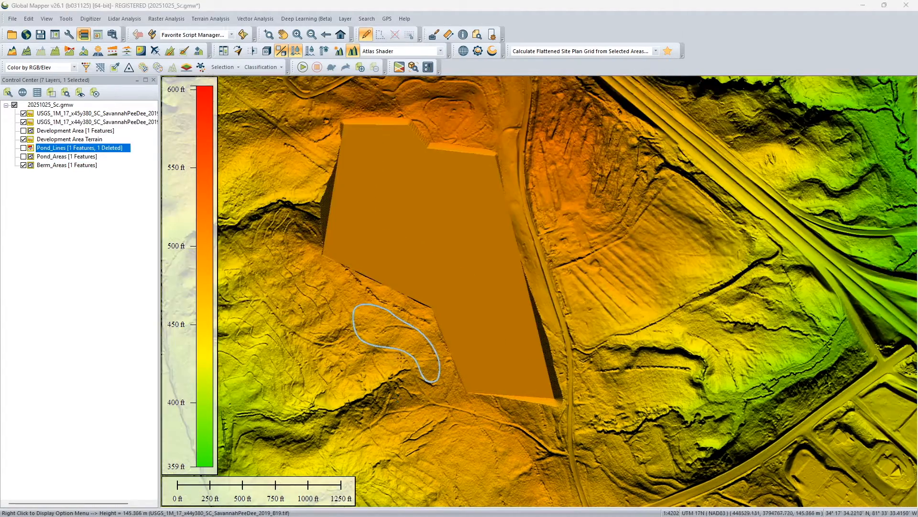
# Hide the Pond_Lines layer and add per-vertex elevations from the terrain to the berm area's vertices
pyautogui.scroll(6, 405, 359)
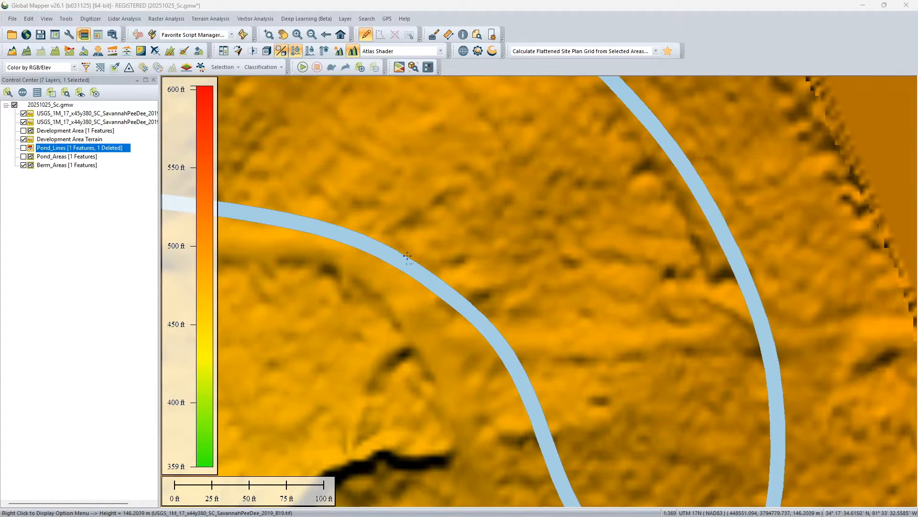
pyautogui.click(406, 264)
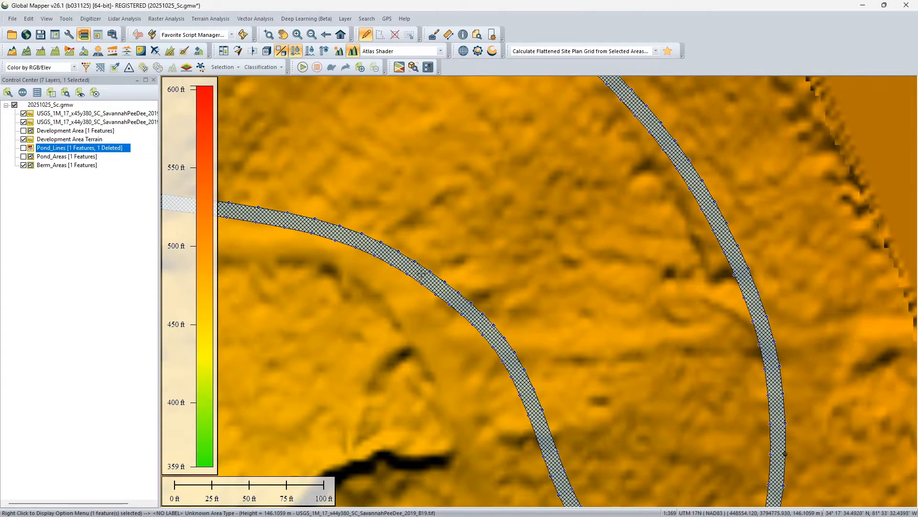
pyautogui.rightClick(407, 265)
pyautogui.moveTo(469, 189)
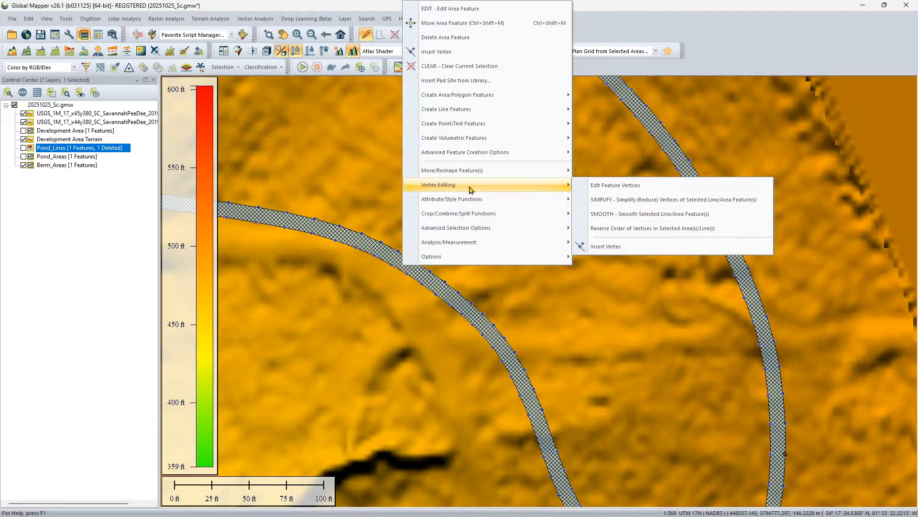
pyautogui.click(637, 185)
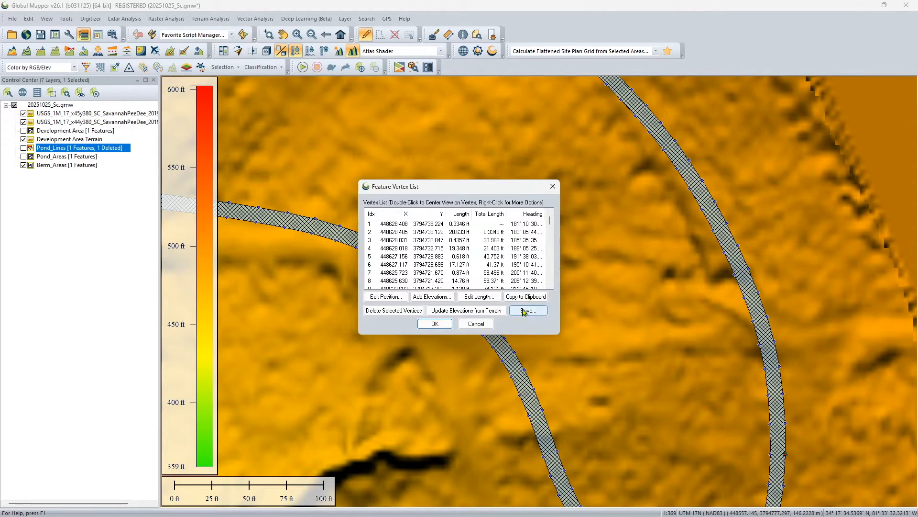
pyautogui.moveTo(561, 248); pyautogui.dragTo(725, 247)
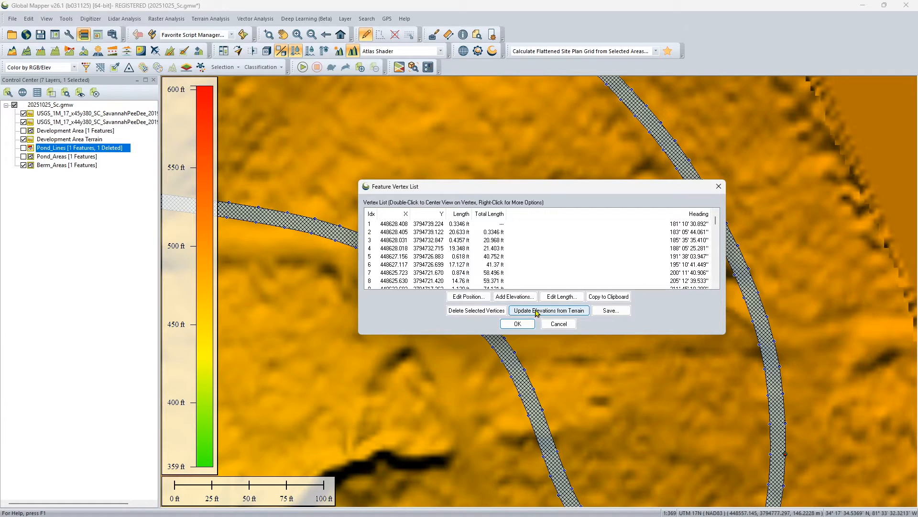
pyautogui.click(548, 312)
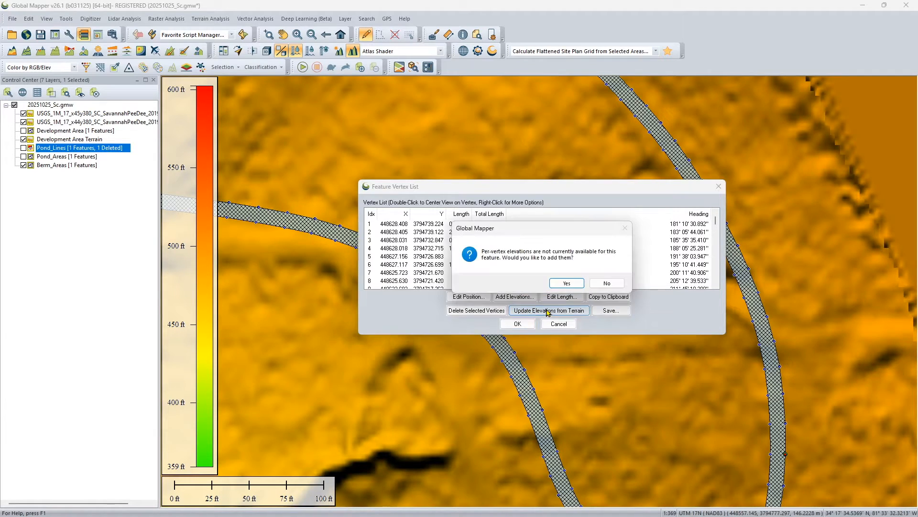
pyautogui.click(566, 285)
# Select all vertices of the berm area and enter 488 as their new elevation
pyautogui.click(470, 225)
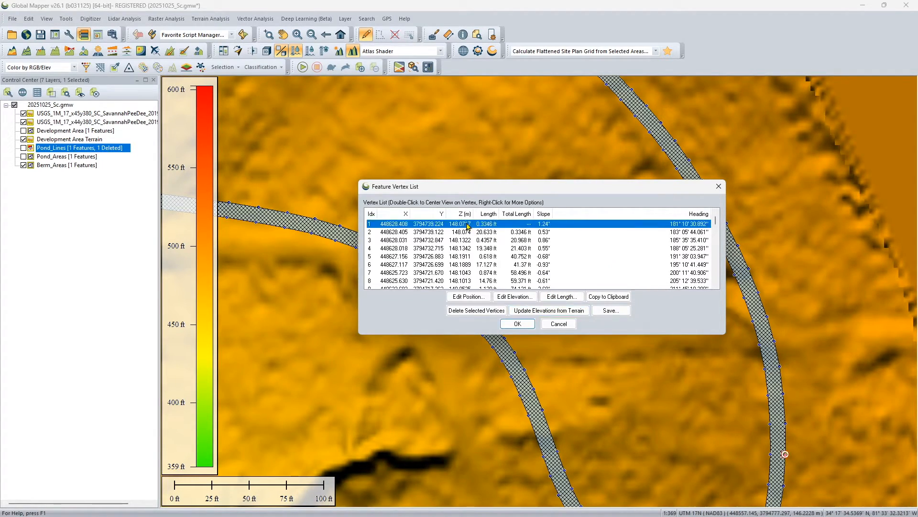
pyautogui.moveTo(716, 224); pyautogui.dragTo(715, 281)
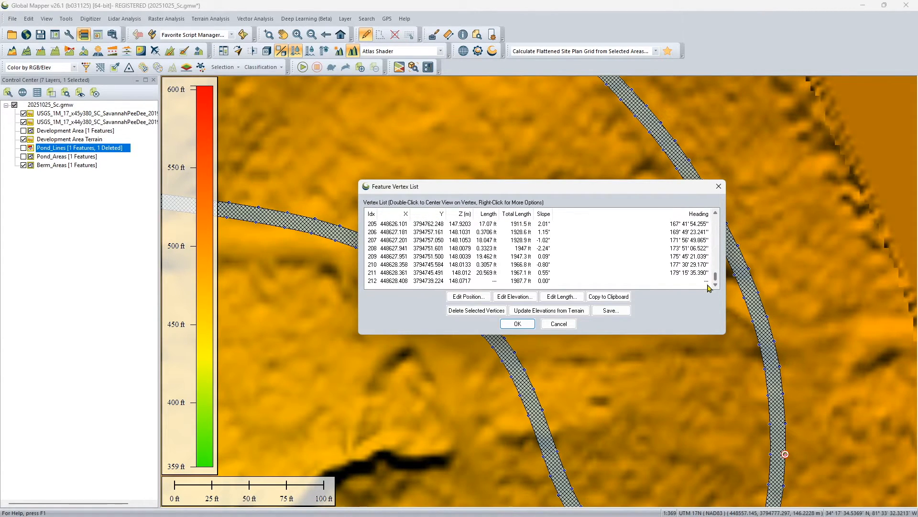
pyautogui.keyDown('shift'); pyautogui.click(459, 280); pyautogui.keyUp('shift')
pyautogui.click(513, 297)
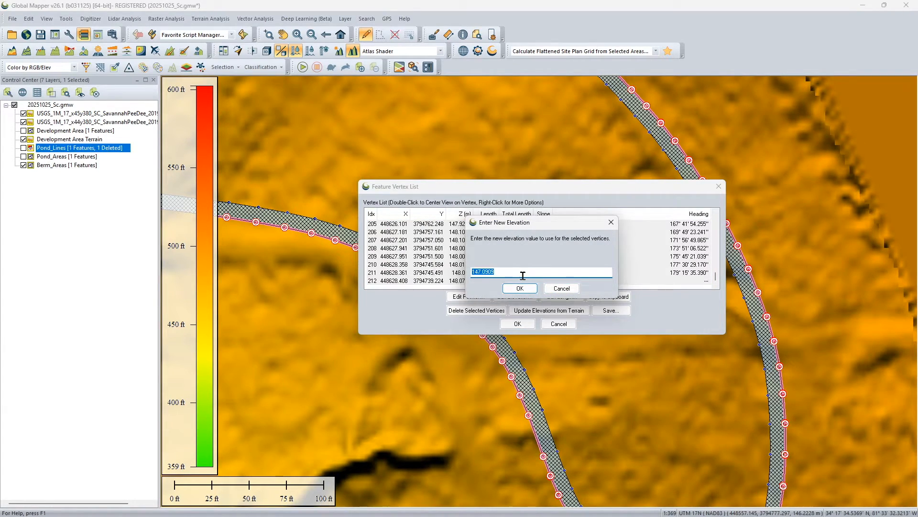
pyautogui.write('488')
pyautogui.moveTo(517, 223); pyautogui.dragTo(574, 222)
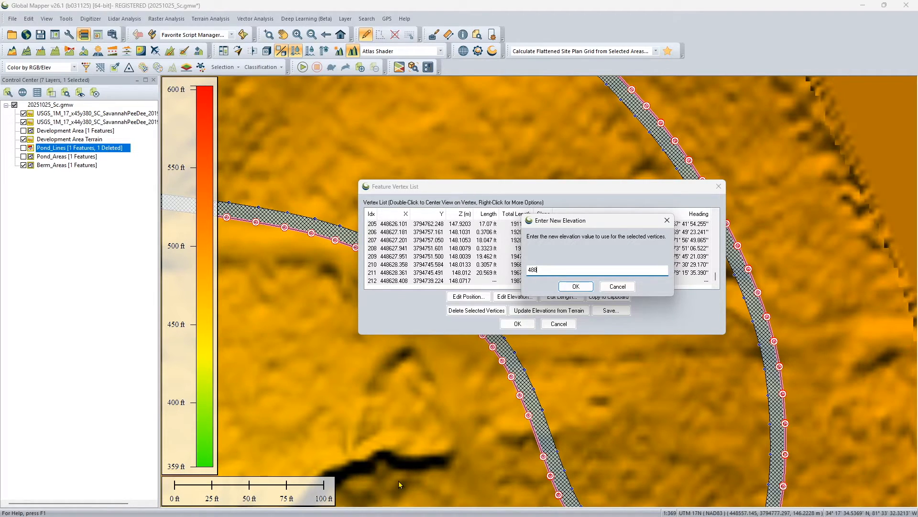
# Switch to Calculator and divide 488 by 3.281 to convert the berm elevation from feet to metres
pyautogui.press('XF86Calculator')
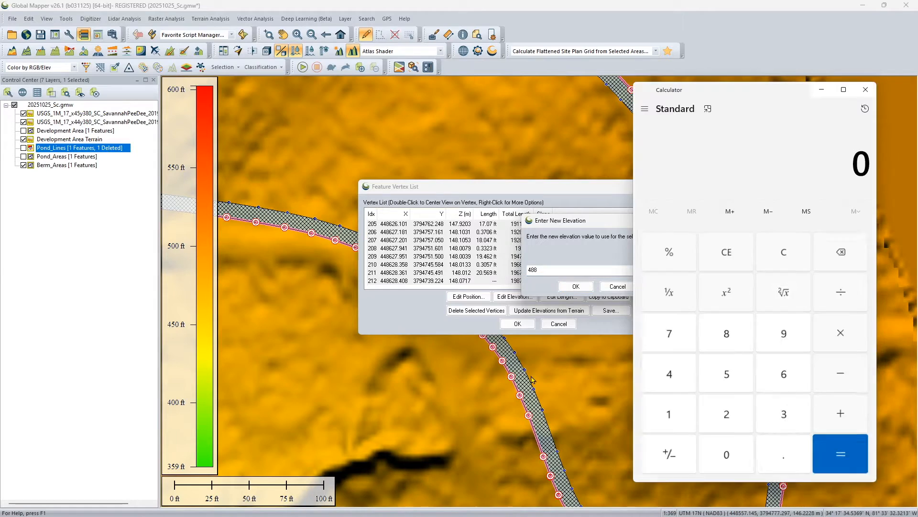
pyautogui.click(671, 376)
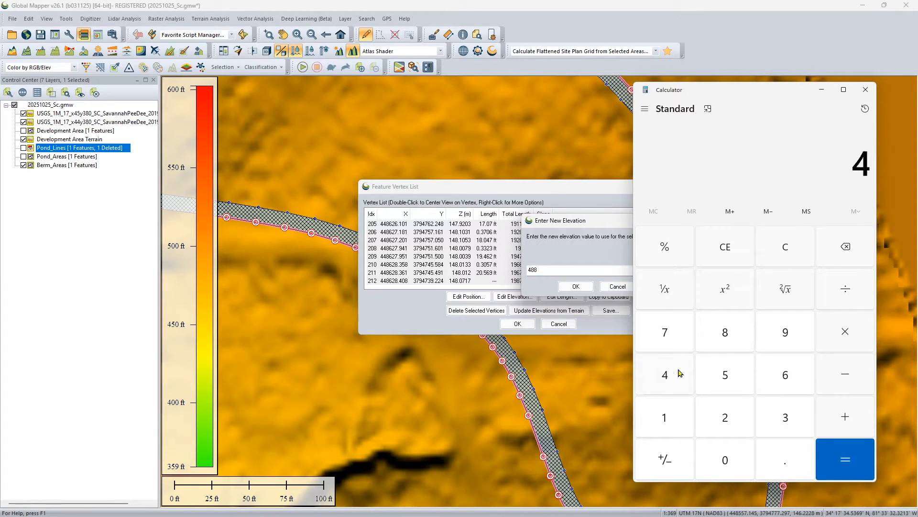
pyautogui.doubleClick(725, 333)
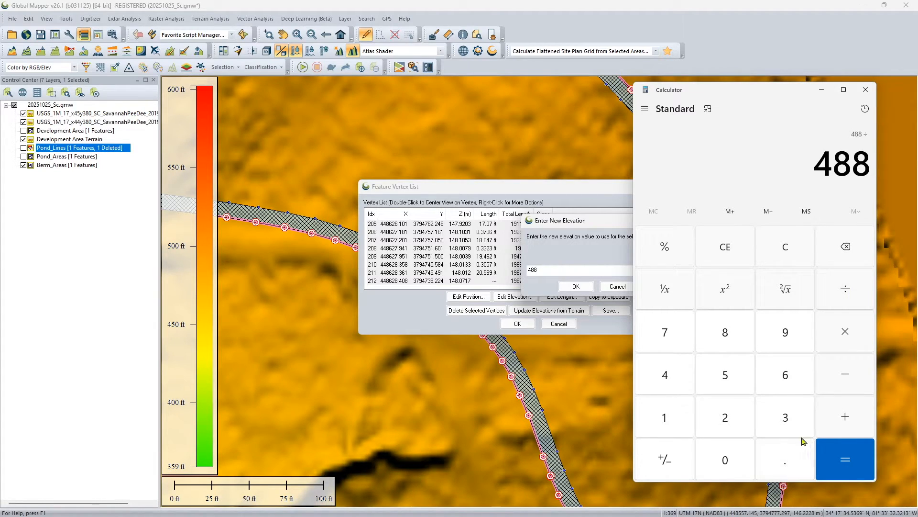
pyautogui.click(789, 422)
pyautogui.click(786, 468)
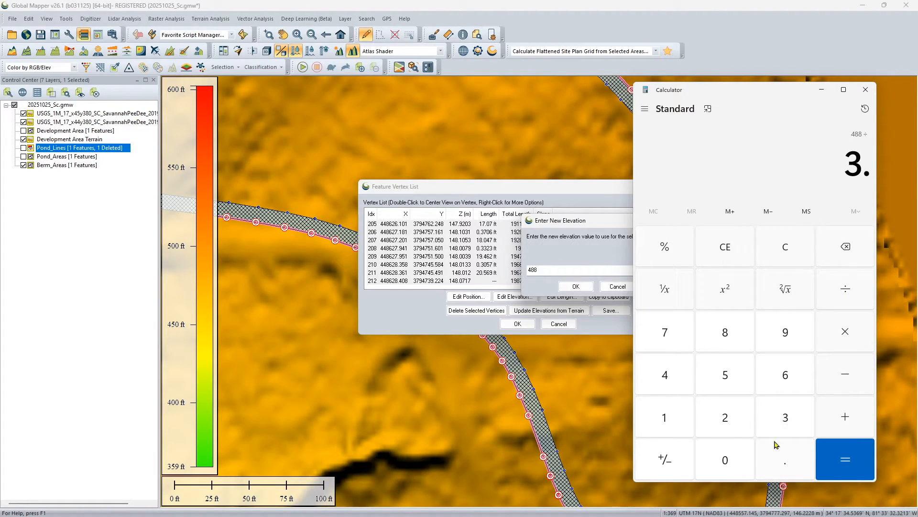
pyautogui.click(734, 421)
pyautogui.click(726, 335)
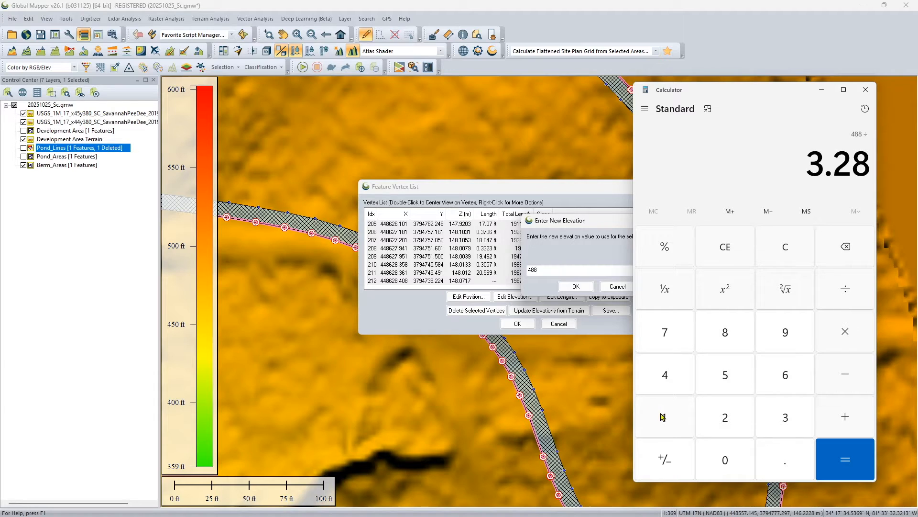
pyautogui.click(660, 416)
pyautogui.press('Return')
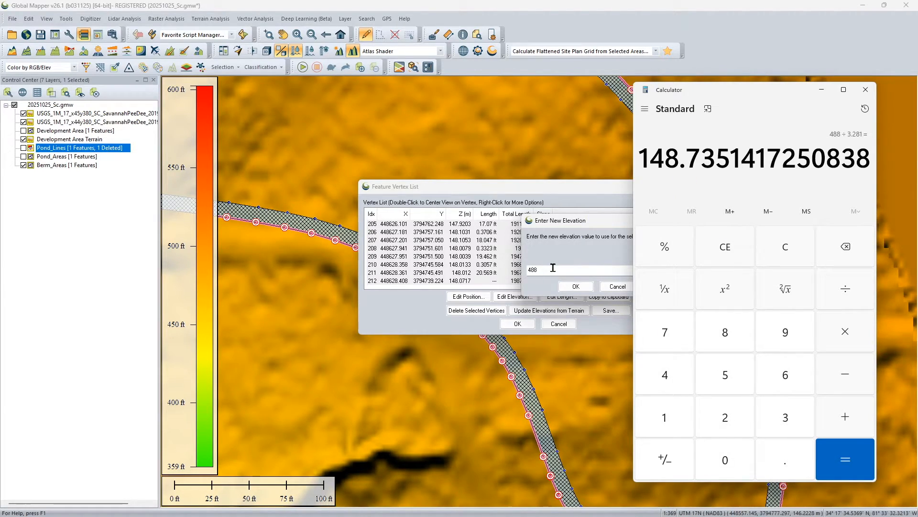
# Set the elevation of all selected berm vertices to 148.73 m and accept the vertex edits
pyautogui.click(553, 268)
pyautogui.hotkey('ctrl', 'a')
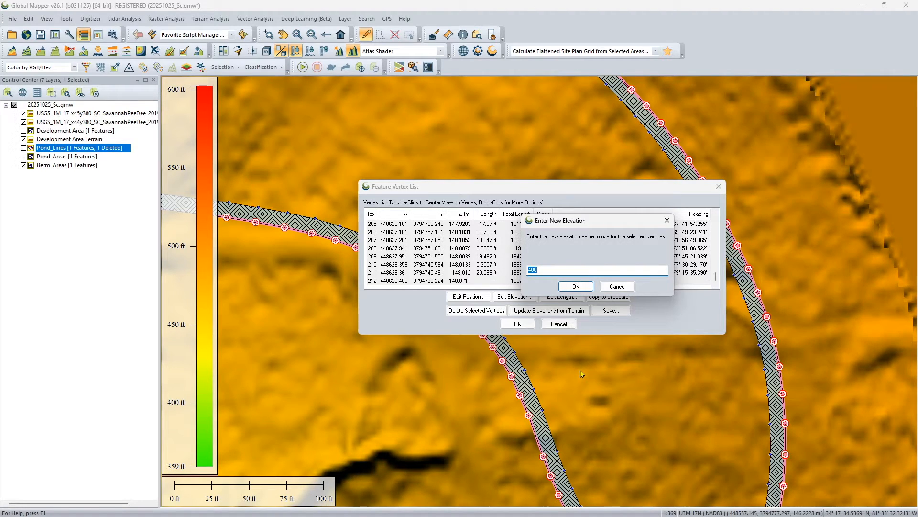
pyautogui.write('148.7')
pyautogui.hotkey('alt', 'Tab')
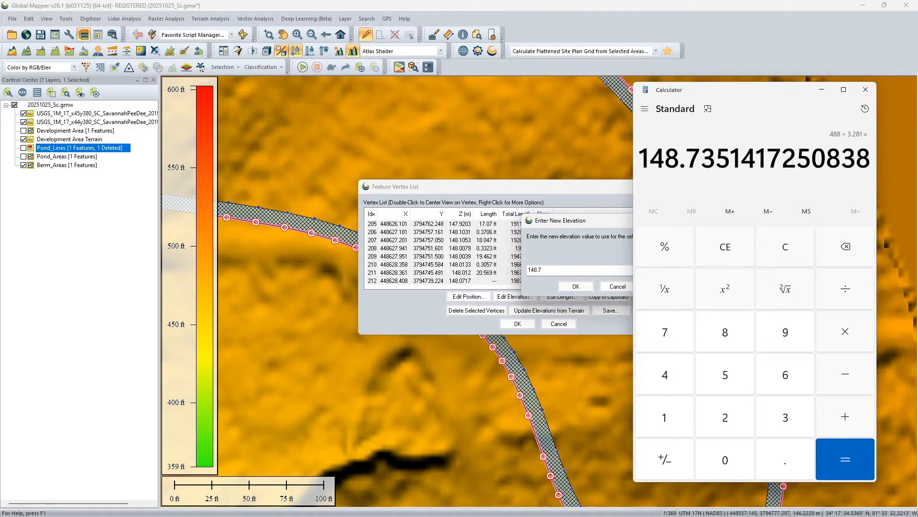
pyautogui.click(562, 271)
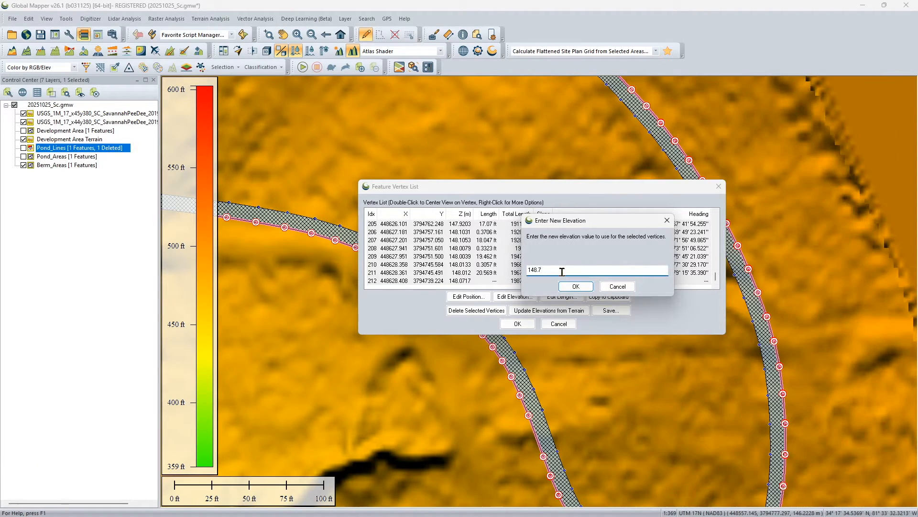
pyautogui.click(576, 286)
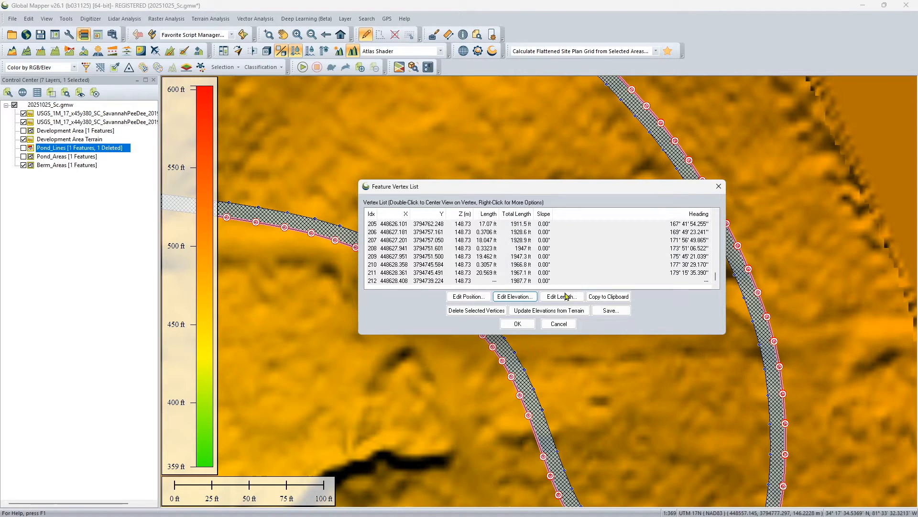
pyautogui.click(518, 324)
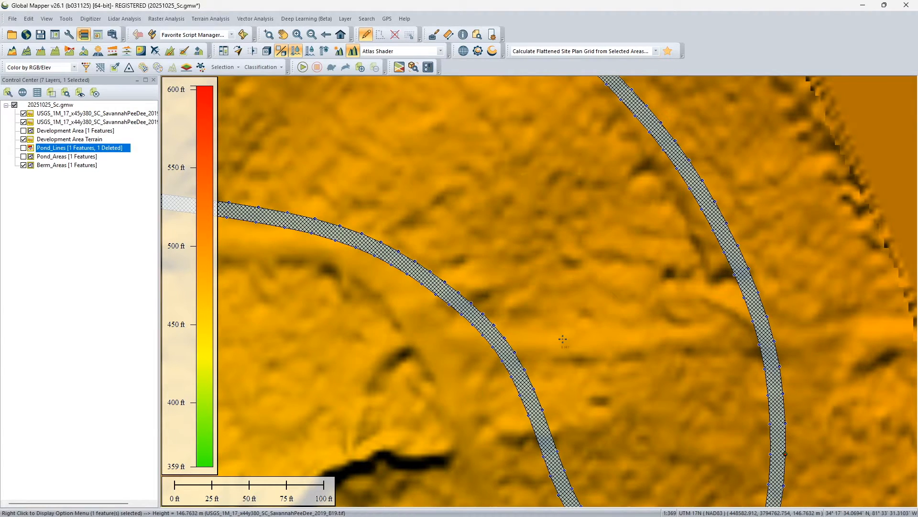
# Deselect the berm area and inspect its height against the surrounding terrain in the 3D Viewer
pyautogui.scroll(-4, 563, 339)
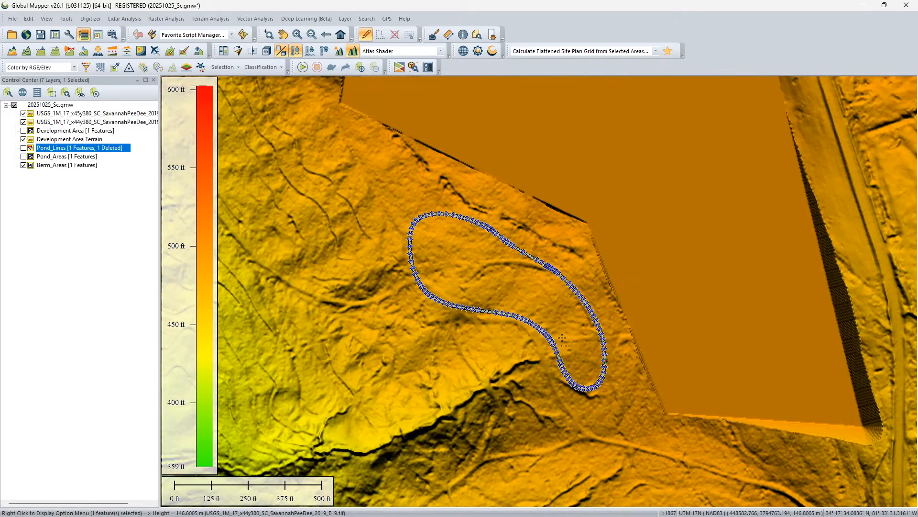
pyautogui.click(562, 337)
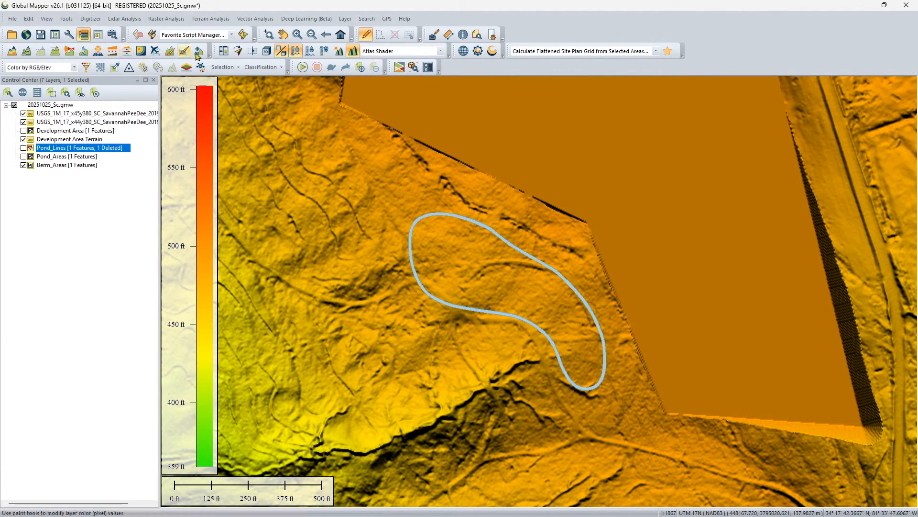
pyautogui.click(265, 54)
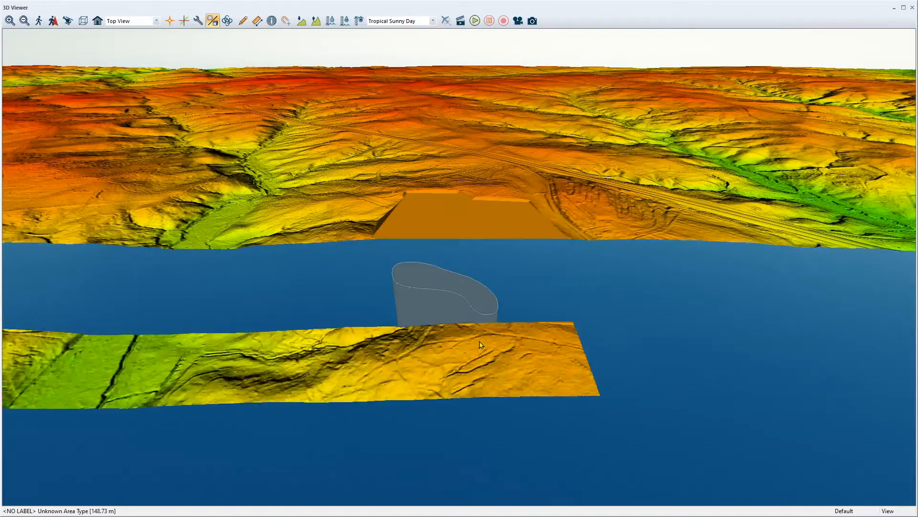
pyautogui.scroll(3, 482, 337)
pyautogui.scroll(3, 471, 346)
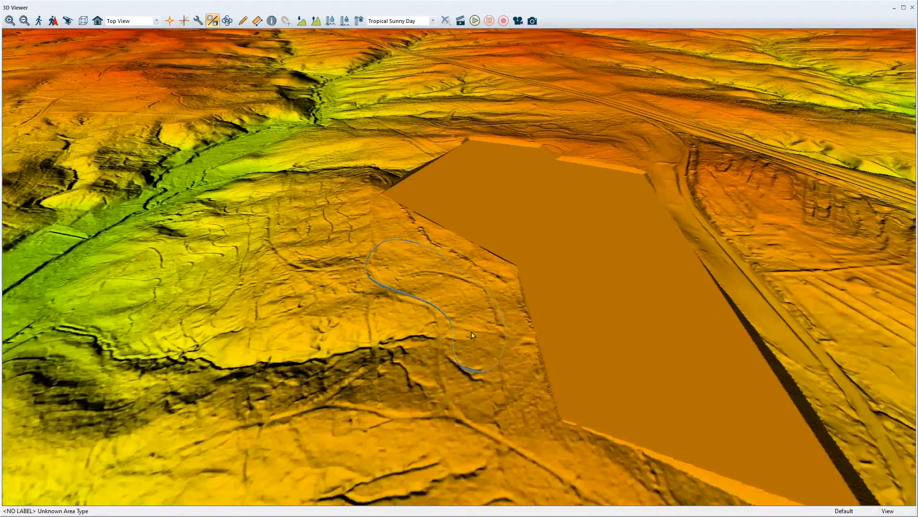
pyautogui.scroll(2, 470, 349)
pyautogui.moveTo(466, 357); pyautogui.dragTo(387, 255)
pyautogui.moveTo(502, 375); pyautogui.dragTo(641, 288)
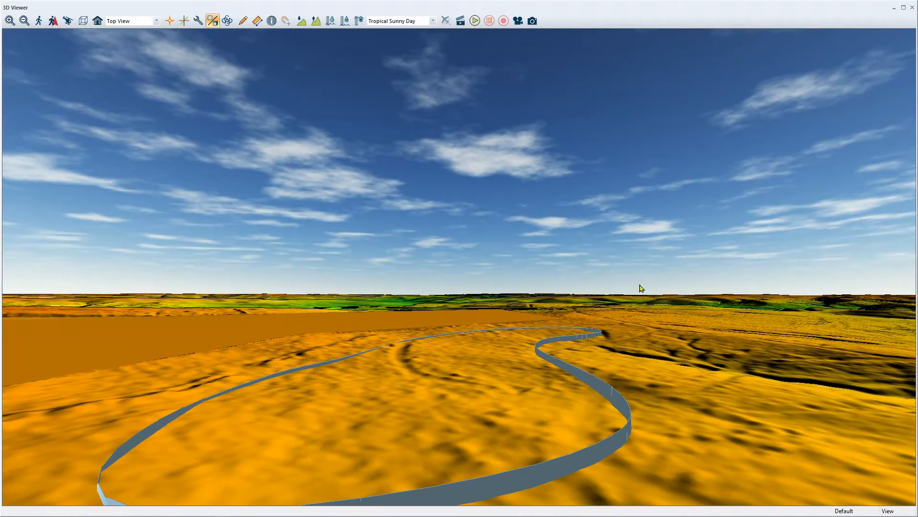
pyautogui.click(913, 8)
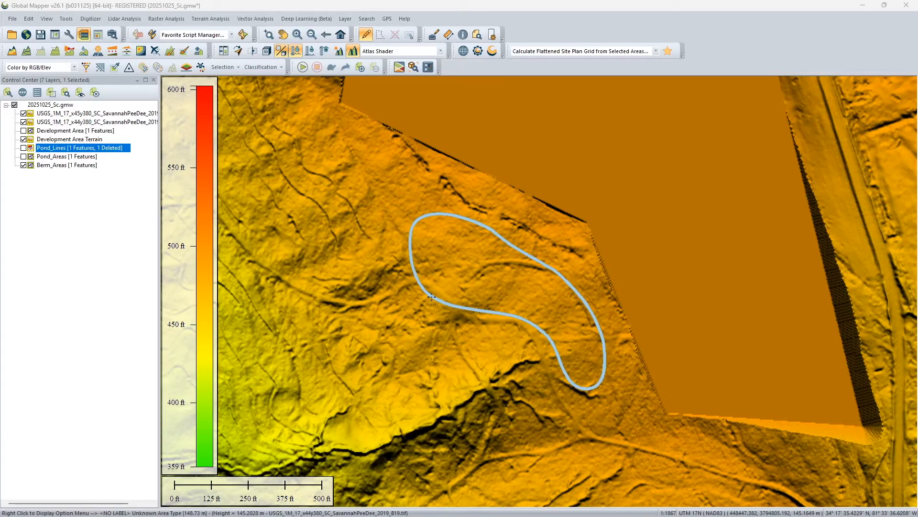
# Set up a flattened site plan grid from the berm area with a fixed flatten height of 488 feet
pyautogui.click(422, 298)
pyautogui.rightClick(429, 298)
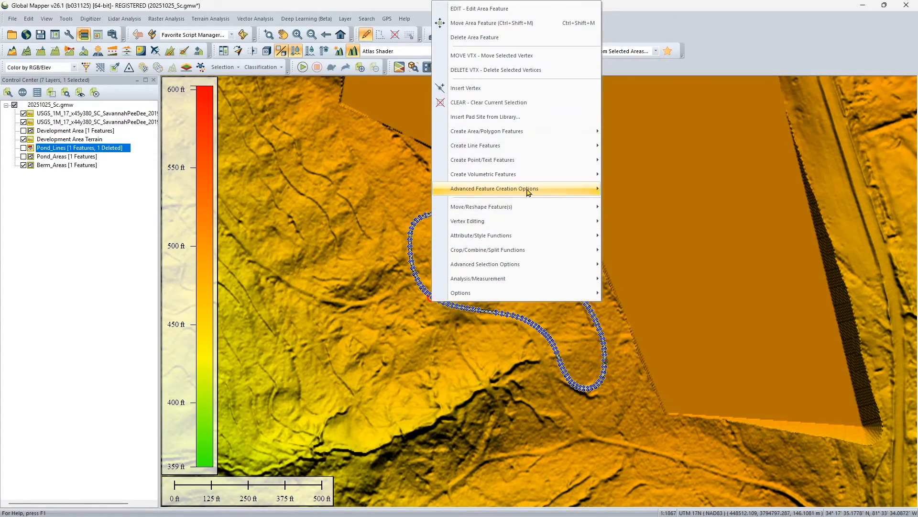
pyautogui.moveTo(529, 189)
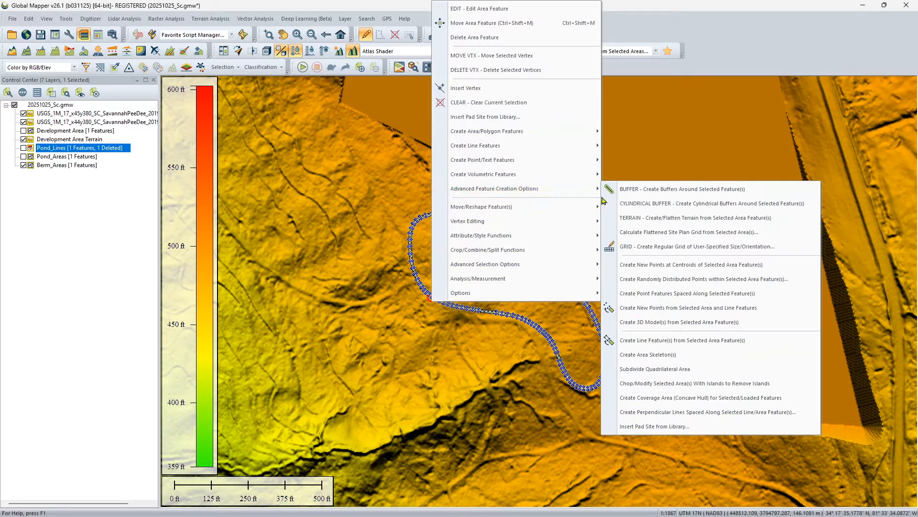
pyautogui.click(652, 233)
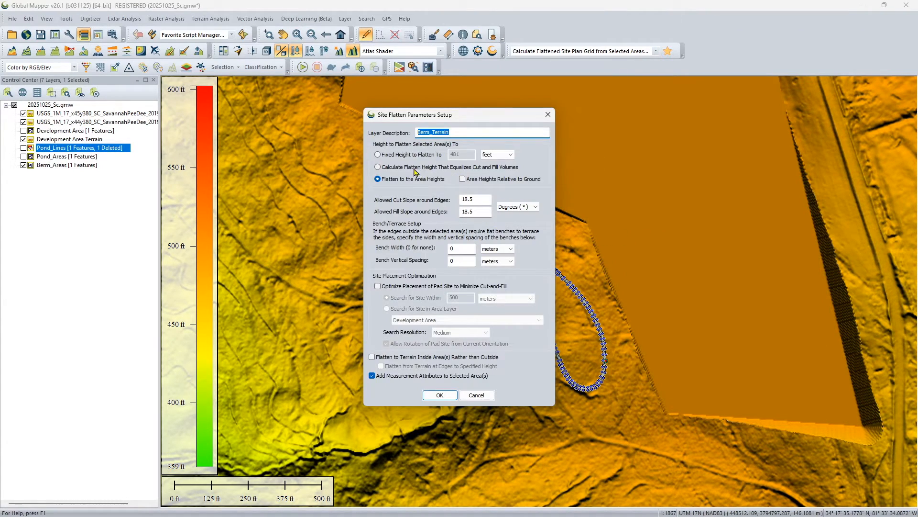
pyautogui.click(410, 156)
pyautogui.write('4')
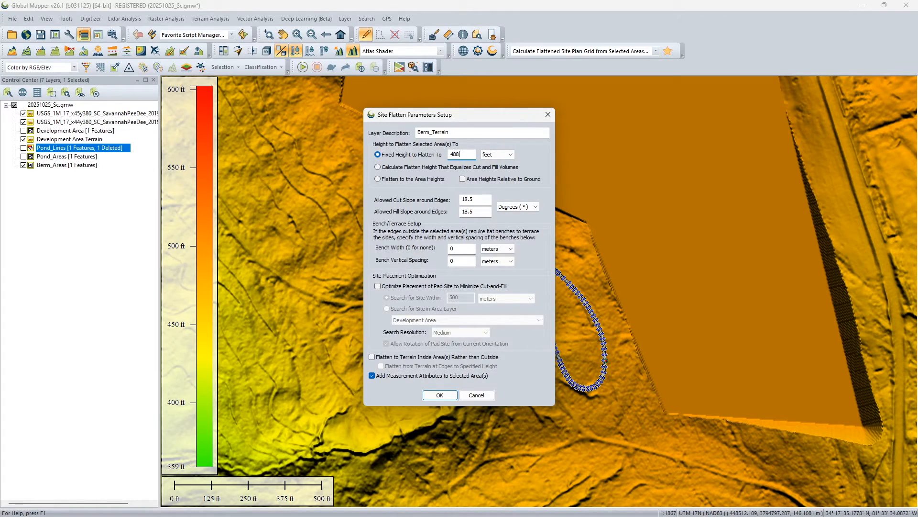
pyautogui.click(497, 154)
pyautogui.click(495, 171)
pyautogui.click(416, 154)
pyautogui.click(497, 154)
pyautogui.click(495, 170)
# Keep the allowed cut and fill slopes at 18.5 degrees and generate the Berm_Terrain grid
pyautogui.click(522, 211)
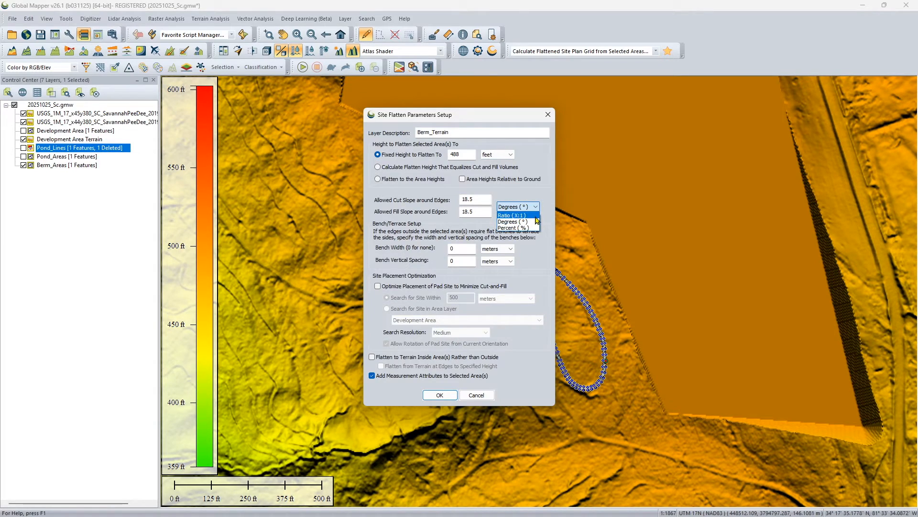
pyautogui.click(531, 222)
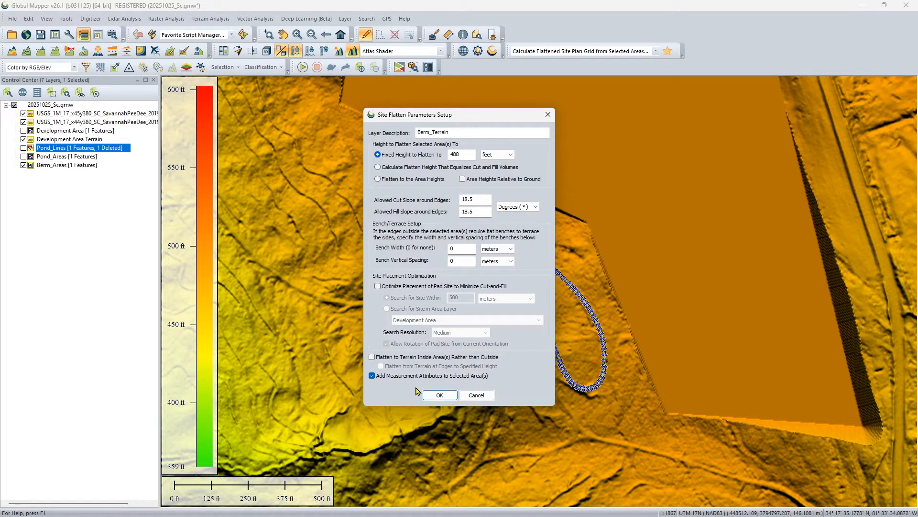
pyautogui.click(440, 395)
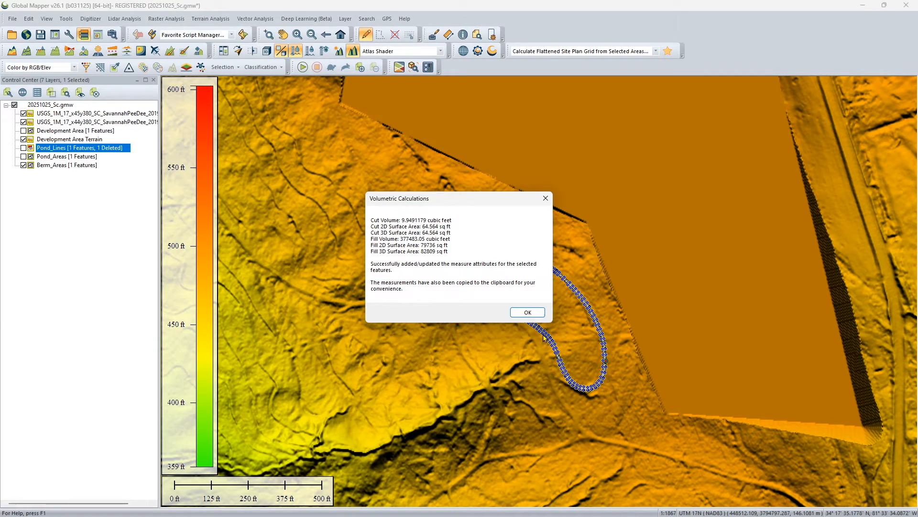
pyautogui.click(528, 312)
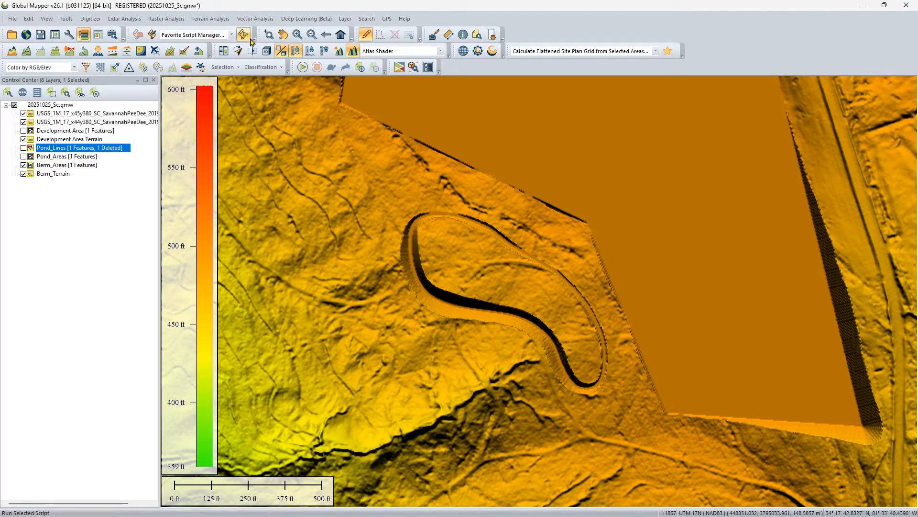
# Inspect the flattened berm terrain beside the development area in the 3D Viewer, and close the viewer
pyautogui.click(267, 50)
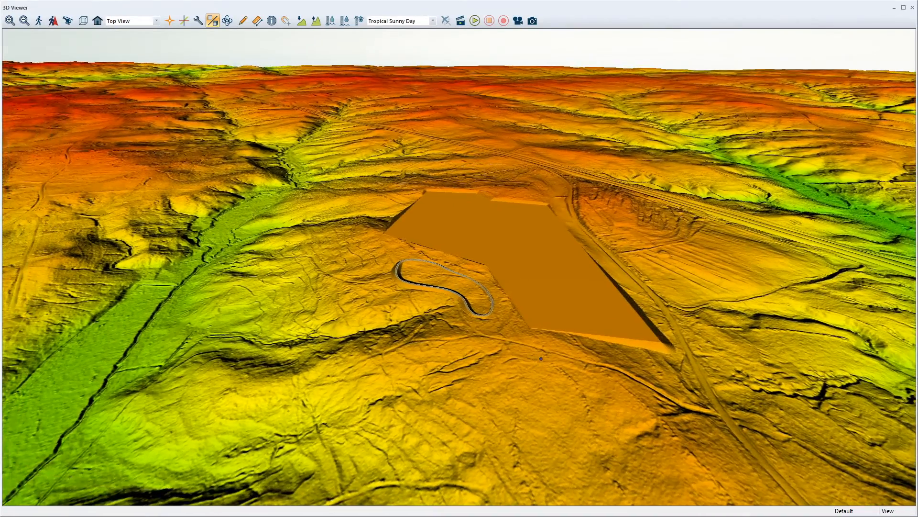
pyautogui.moveTo(541, 358); pyautogui.dragTo(521, 406)
pyautogui.scroll(6, 452, 336)
pyautogui.moveTo(337, 397); pyautogui.dragTo(434, 363)
pyautogui.moveTo(418, 400); pyautogui.dragTo(478, 412)
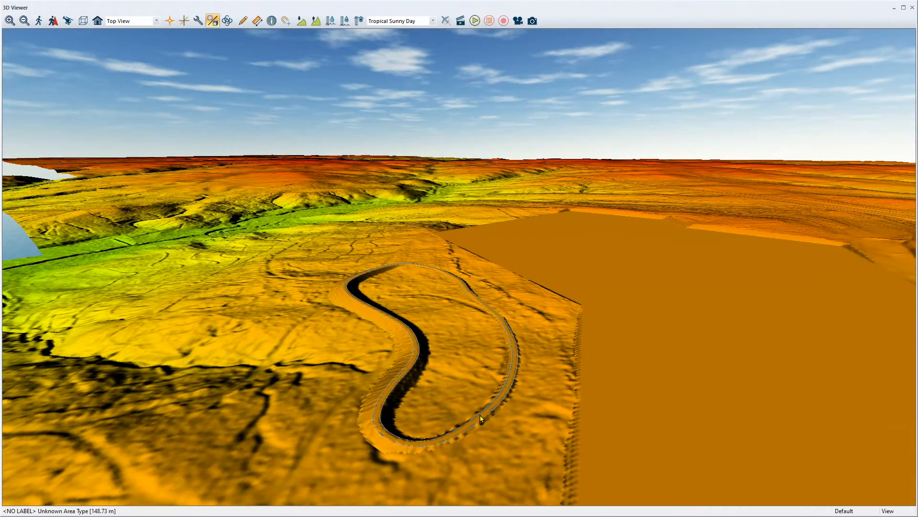
pyautogui.click(913, 7)
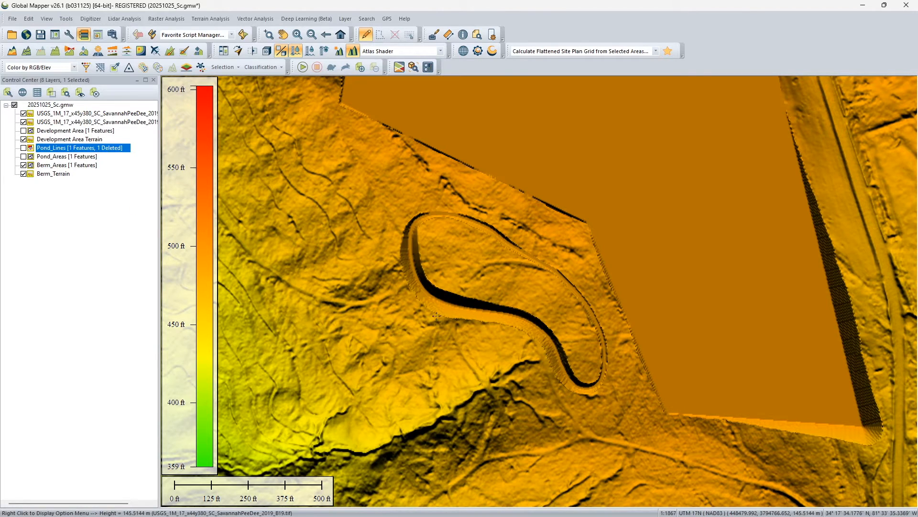
# Set up a flattened site plan grid for the hole inside the berm area with a fixed flatten height of 473 feet
pyautogui.click(465, 276)
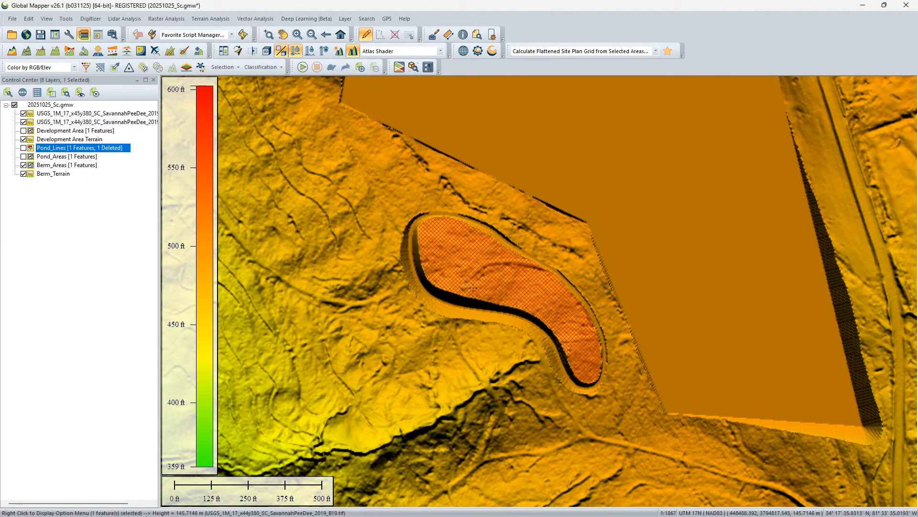
pyautogui.rightClick(471, 262)
pyautogui.moveTo(509, 398)
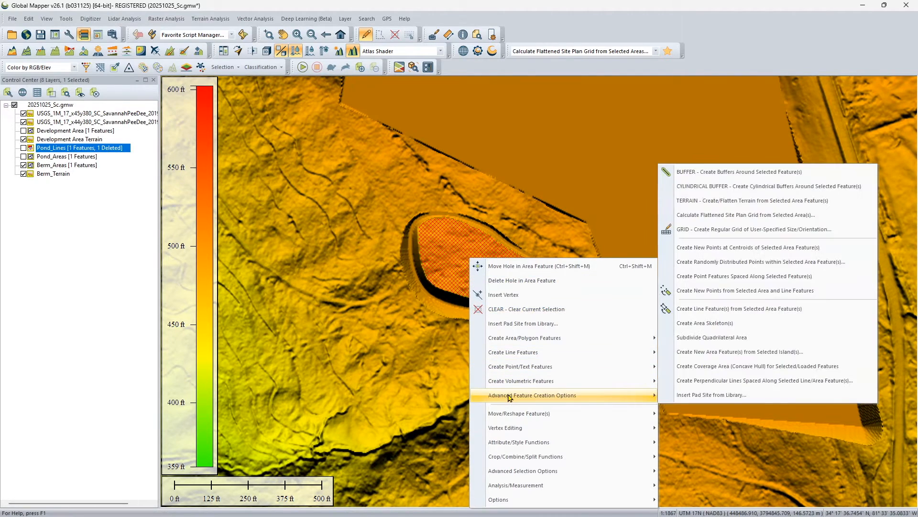
pyautogui.click(694, 216)
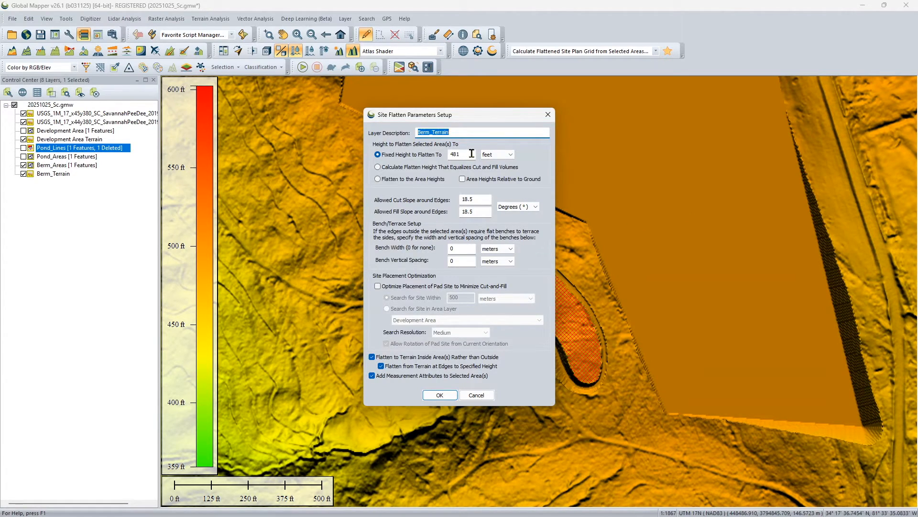
pyautogui.moveTo(472, 153); pyautogui.dragTo(442, 153)
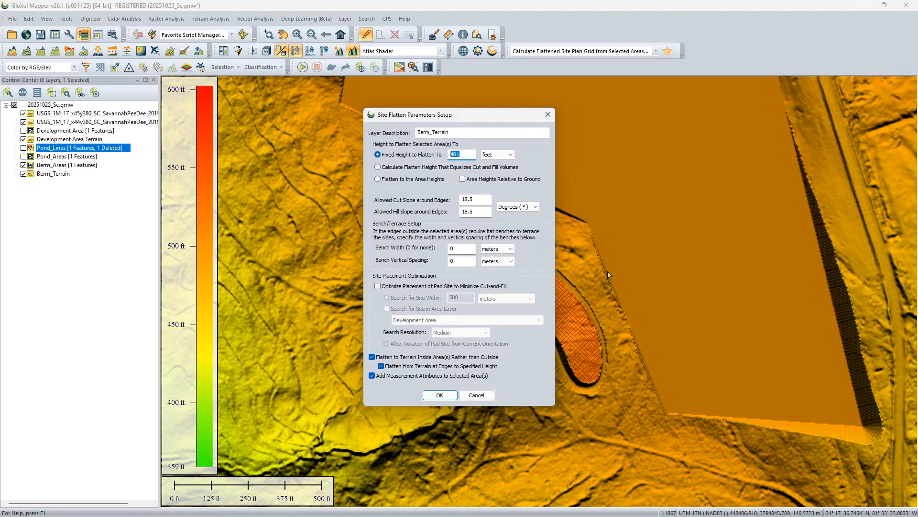
pyautogui.write('473')
# Generate the basin grid, flattening inside the area from the terrain at its edges, with 18.5-degree cut and fill slopes
pyautogui.click(397, 357)
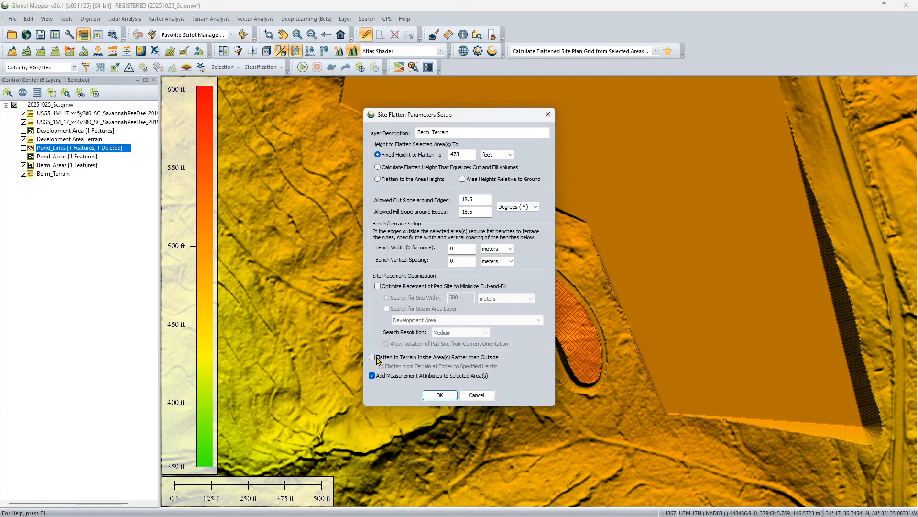
pyautogui.click(382, 358)
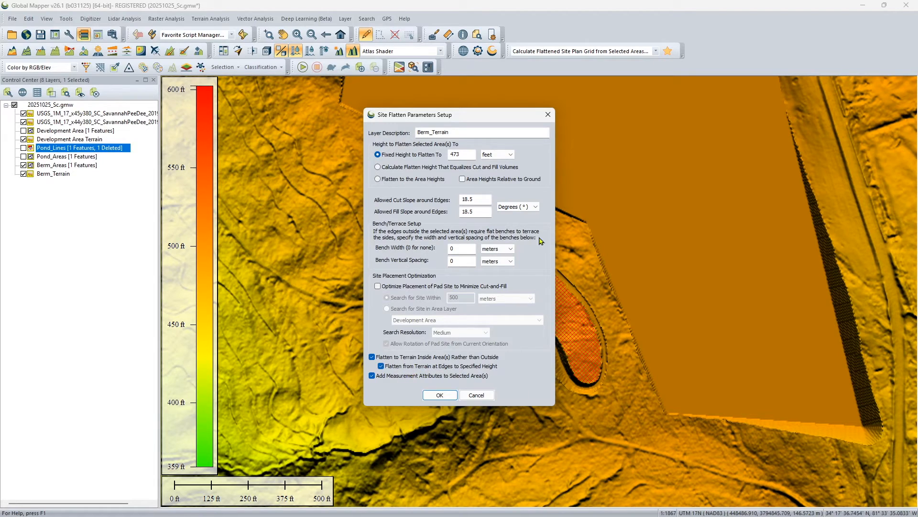
pyautogui.click(514, 207)
pyautogui.click(514, 210)
pyautogui.click(439, 395)
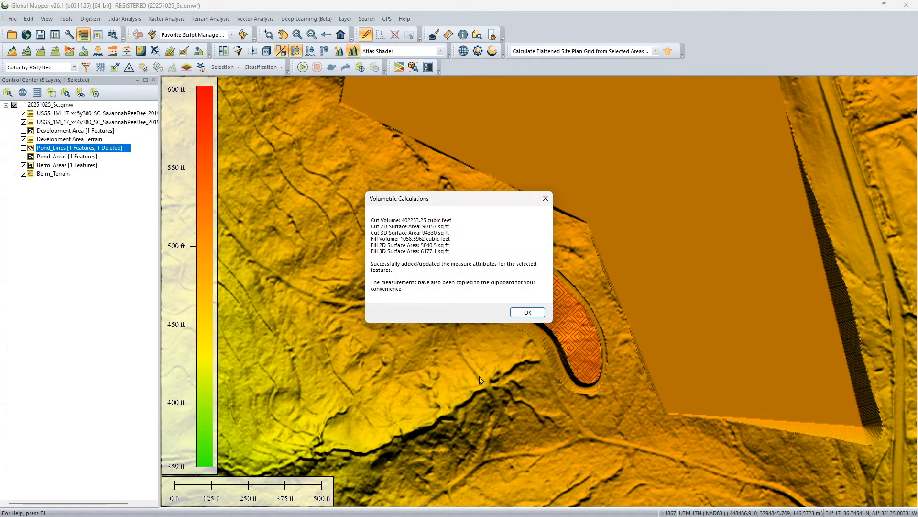
pyautogui.click(532, 314)
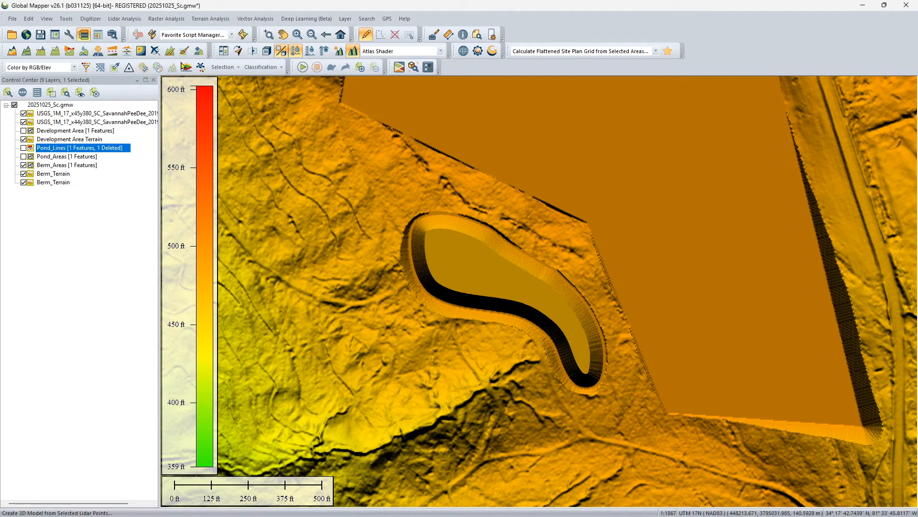
# Inspect the excavated pond basin and its surrounding berm from several angles in the 3D Viewer
pyautogui.click(266, 50)
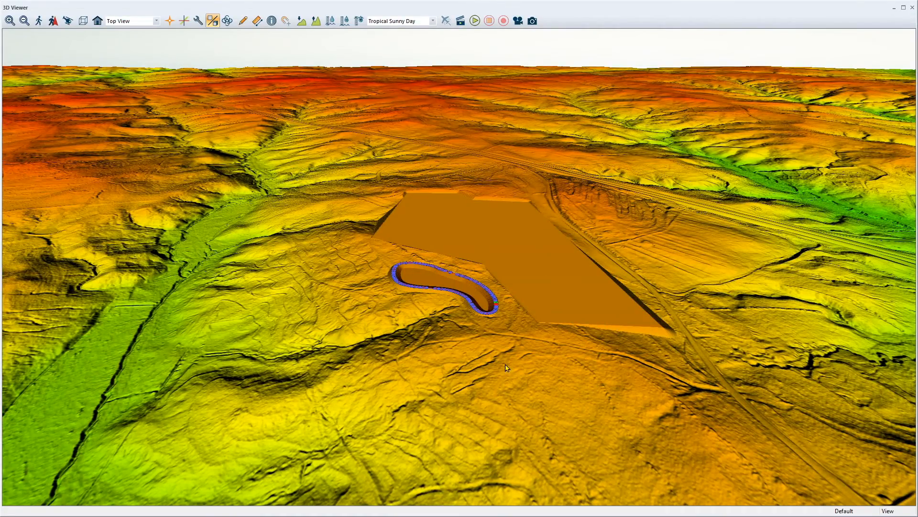
pyautogui.moveTo(505, 365); pyautogui.dragTo(530, 394)
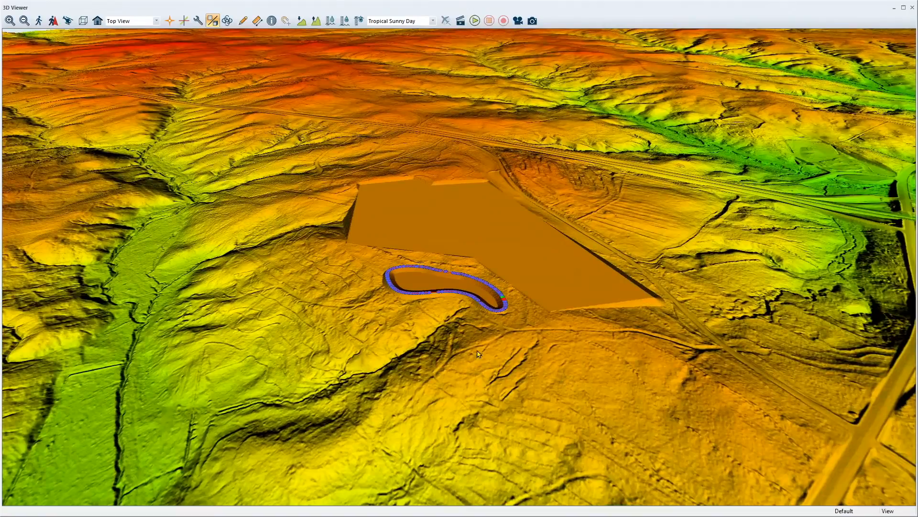
pyautogui.scroll(5, 356, 399)
pyautogui.moveTo(357, 399); pyautogui.dragTo(522, 482)
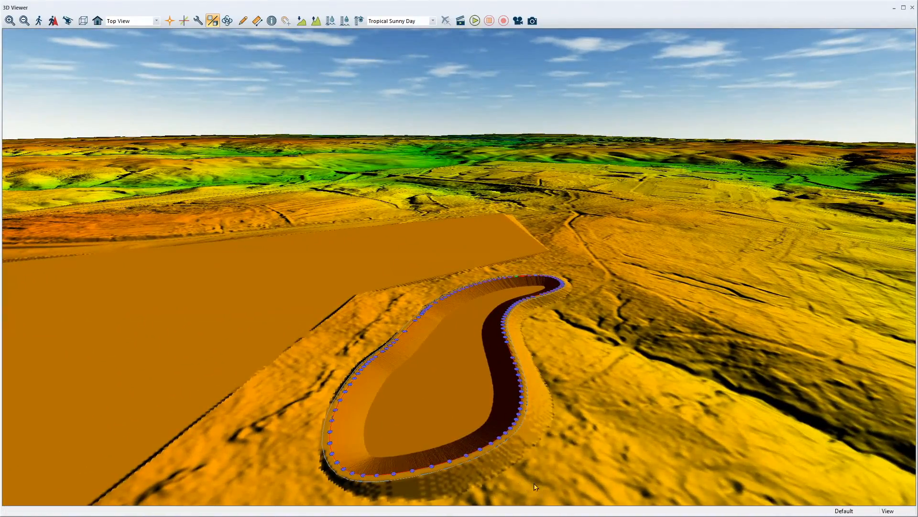
pyautogui.moveTo(583, 455); pyautogui.dragTo(364, 437)
pyautogui.scroll(3, 675, 364)
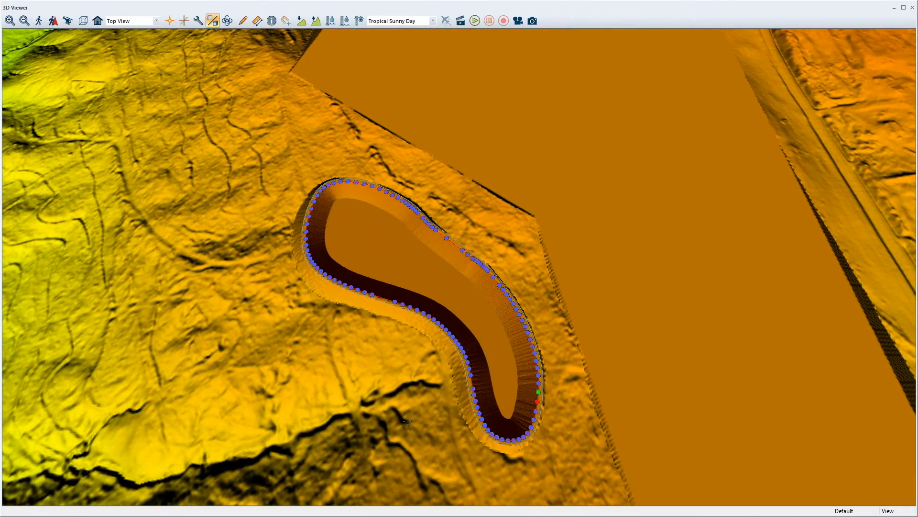